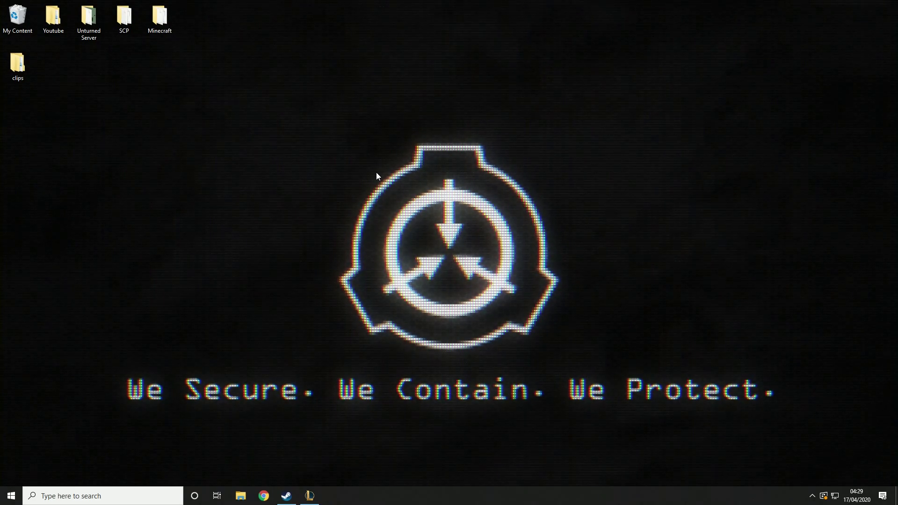
# Filter the Steam library by 'scp' and open the SCP: Secret Laboratory Dedicated Server page
pyautogui.moveTo(286, 495)
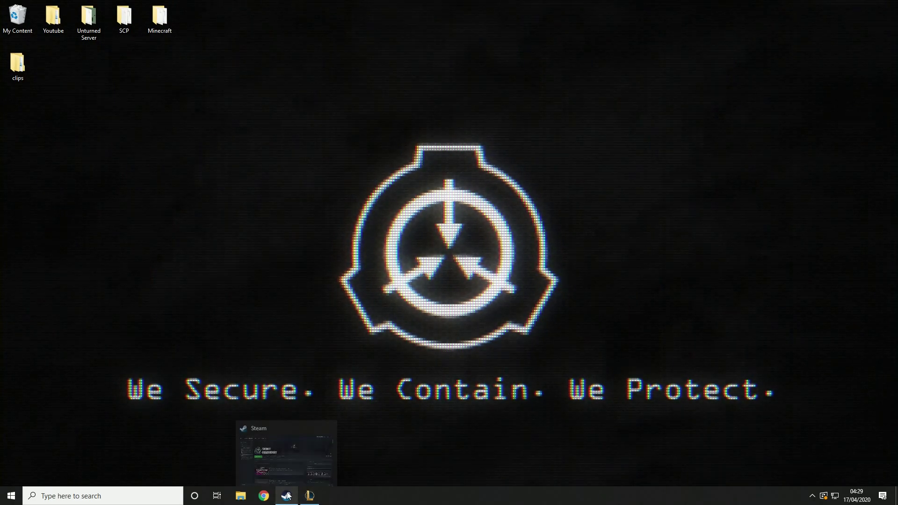
pyautogui.click(279, 462)
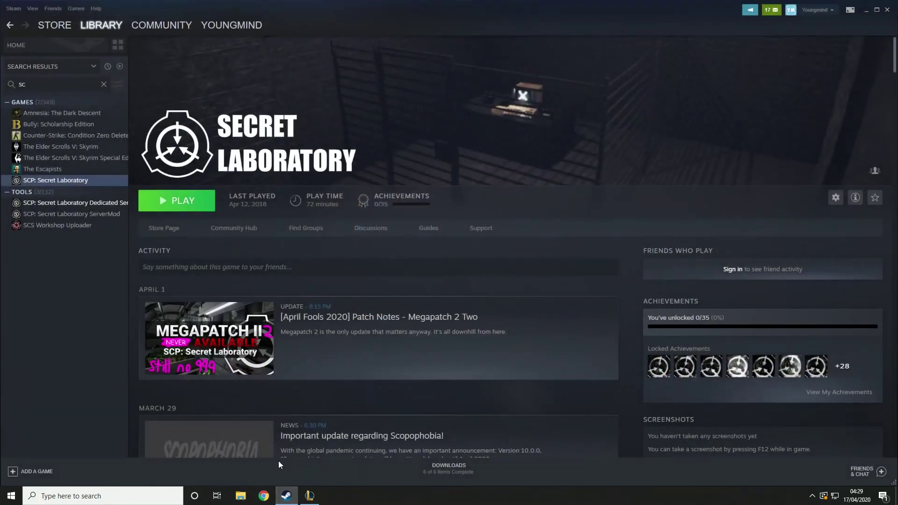
pyautogui.click(50, 86)
pyautogui.write('scp')
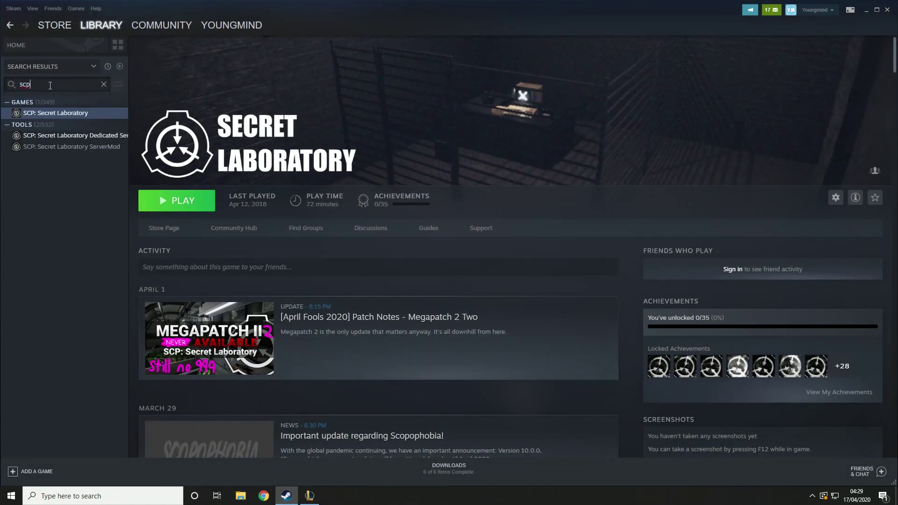
pyautogui.click(58, 139)
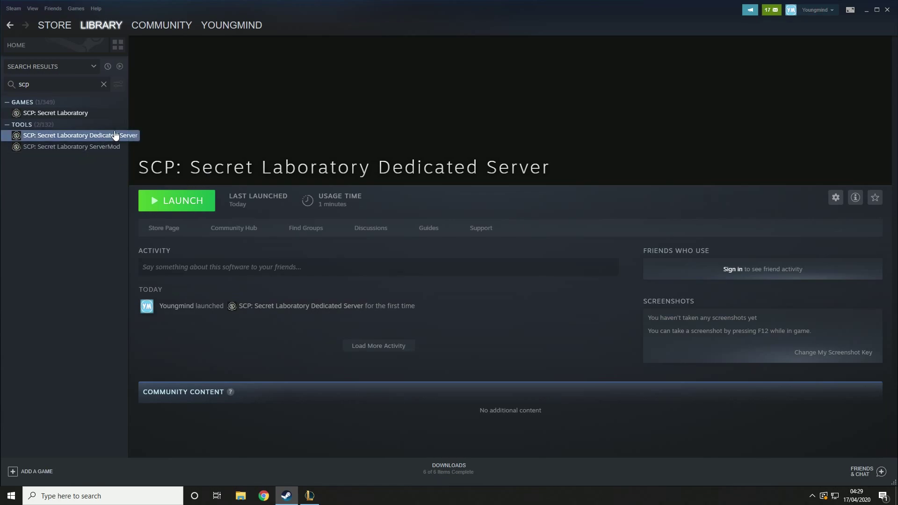
pyautogui.click(115, 151)
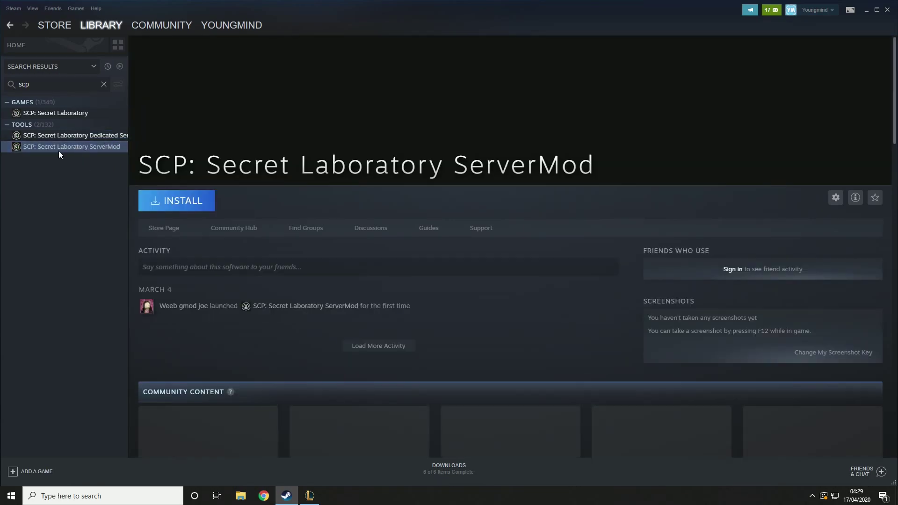
pyautogui.click(72, 136)
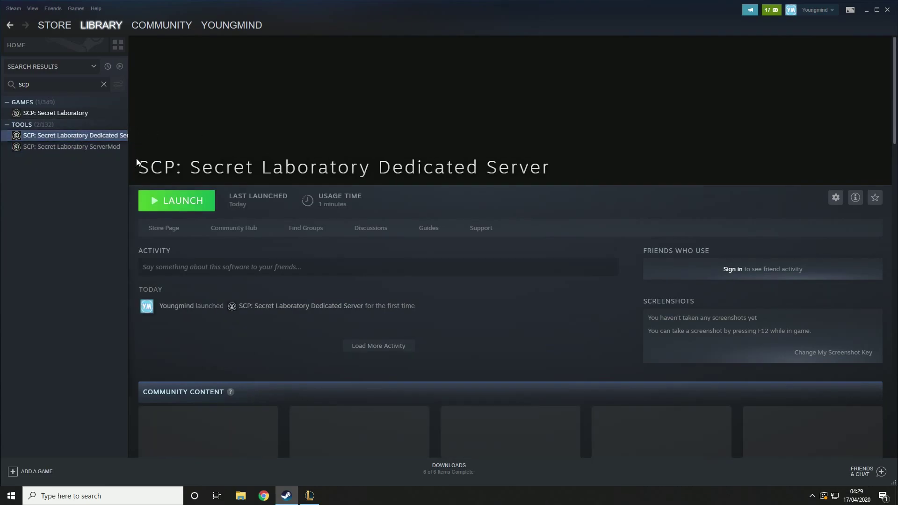
# Launch the dedicated server and start it on port 7777
pyautogui.click(164, 205)
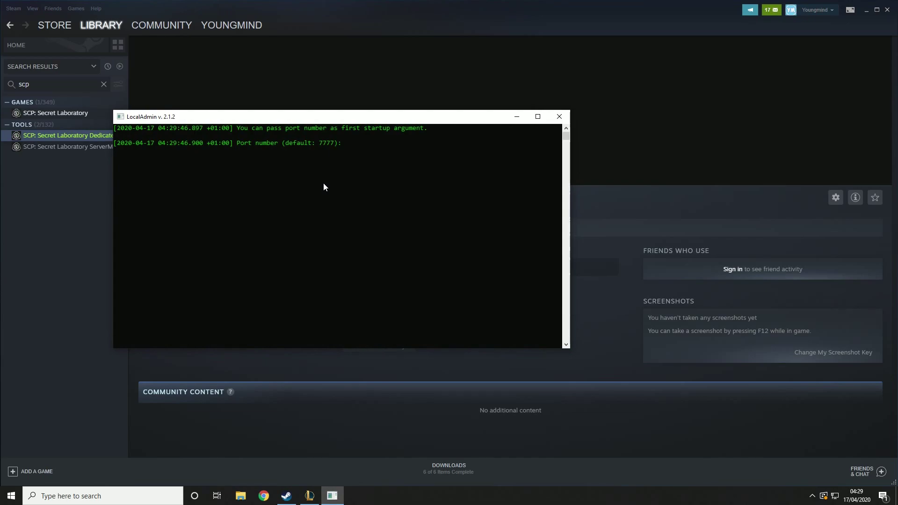
pyautogui.write('7777')
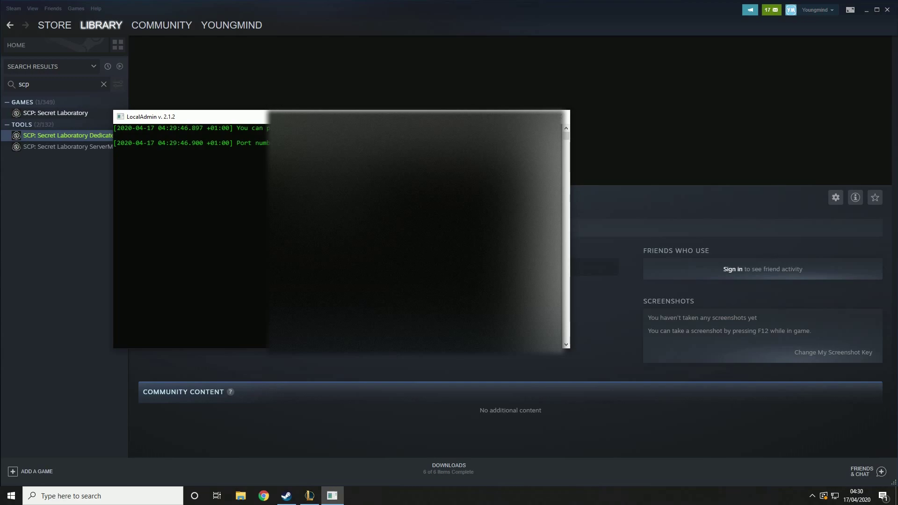
pyautogui.press('Return')
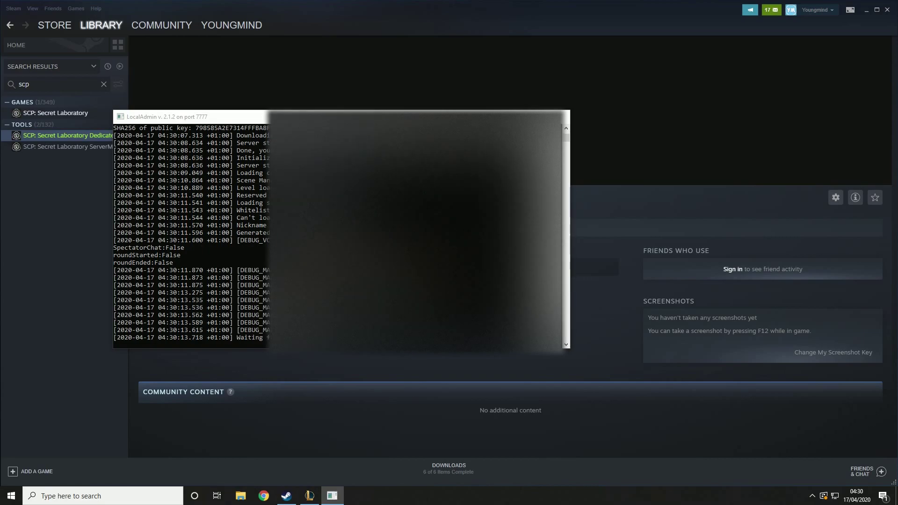
# Shut the server down with the exit command in its console
pyautogui.click(123, 347)
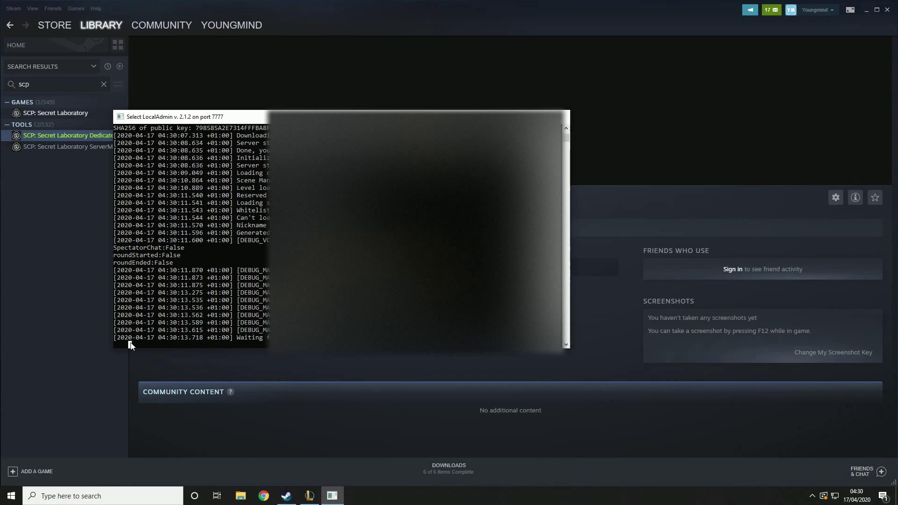
pyautogui.write('exit')
pyautogui.press('Return')
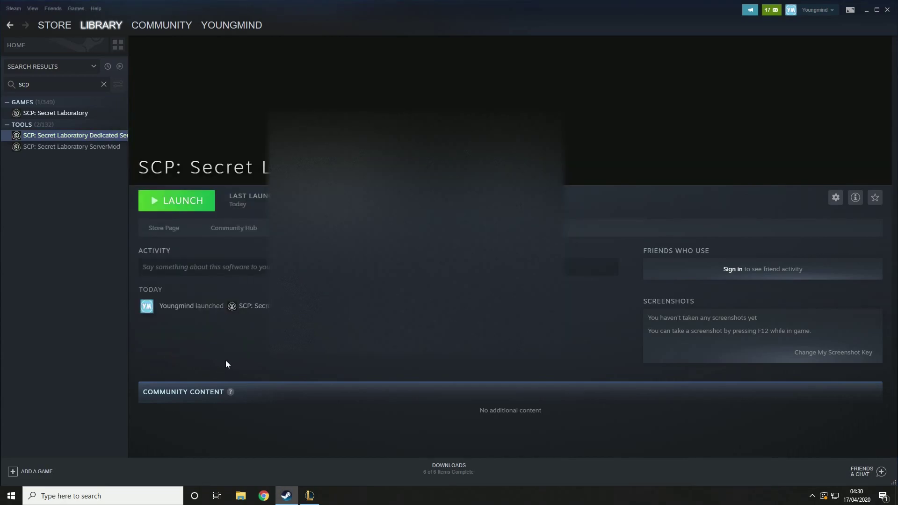
# Open %appdata% via the Run dialog and browse to SCP Secret Laboratory\config\7777
pyautogui.click(124, 492)
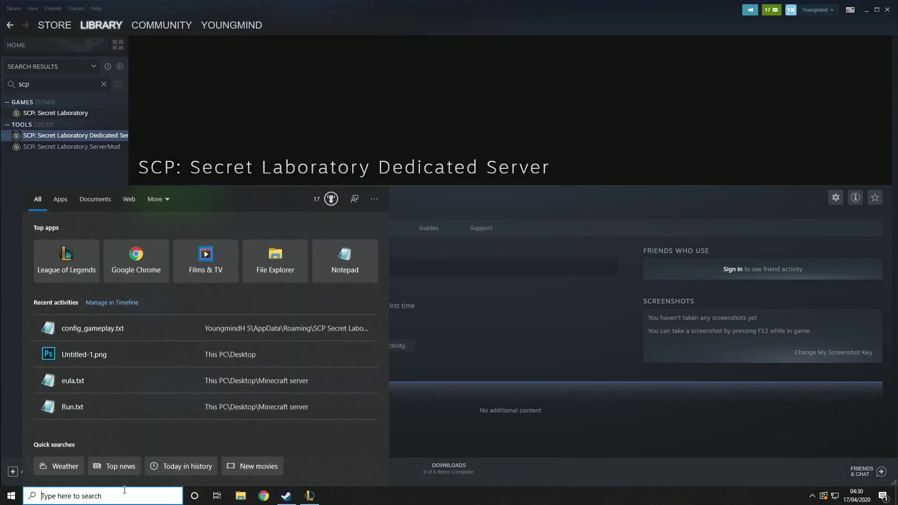
pyautogui.write('run')
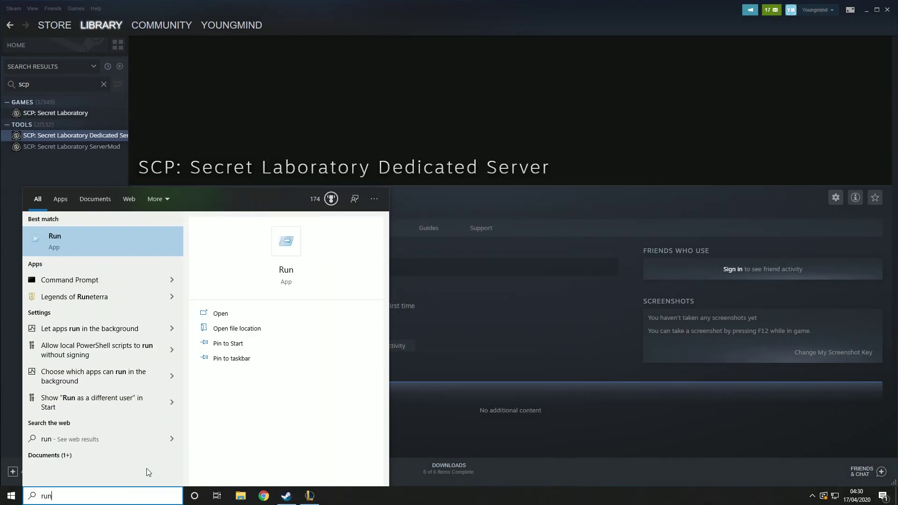
pyautogui.press('Return')
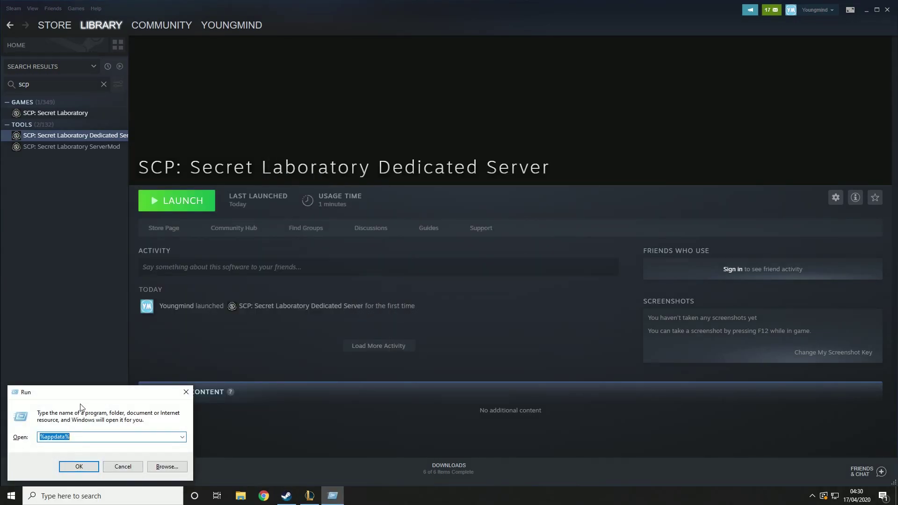
pyautogui.moveTo(81, 398); pyautogui.dragTo(228, 68)
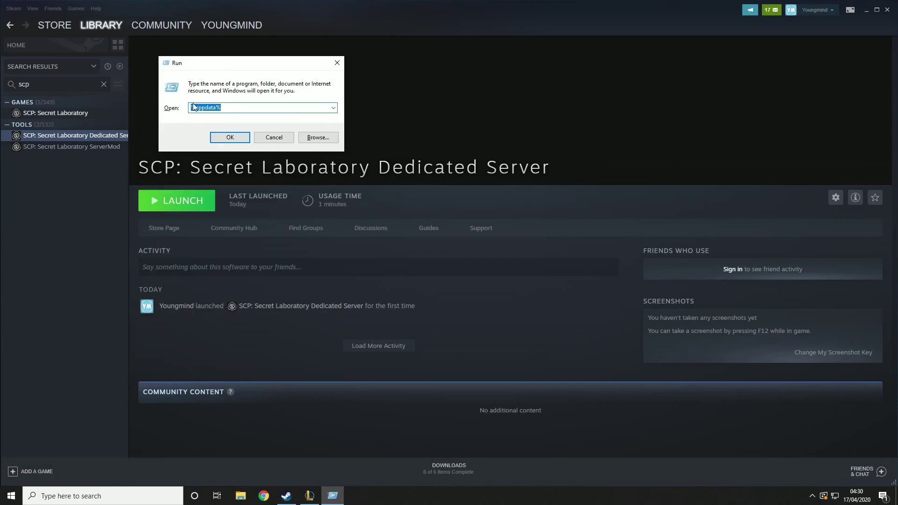
pyautogui.click(231, 132)
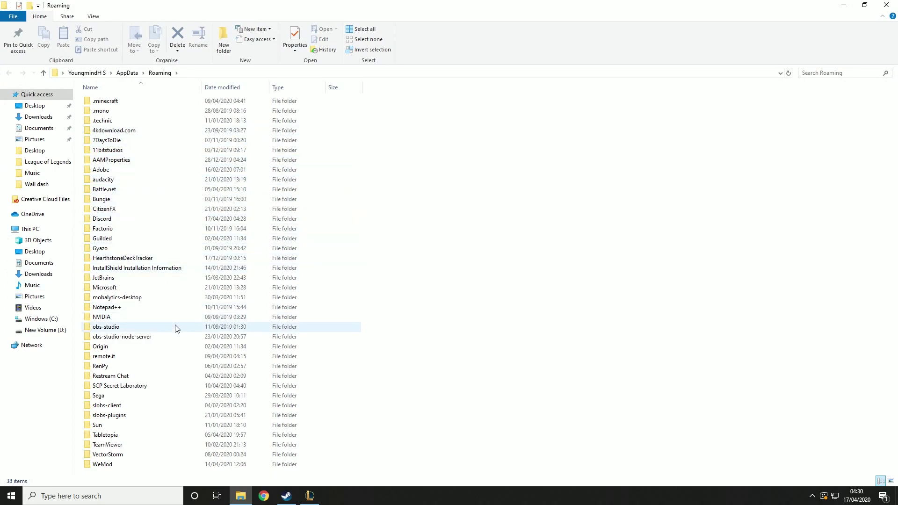
pyautogui.doubleClick(126, 388)
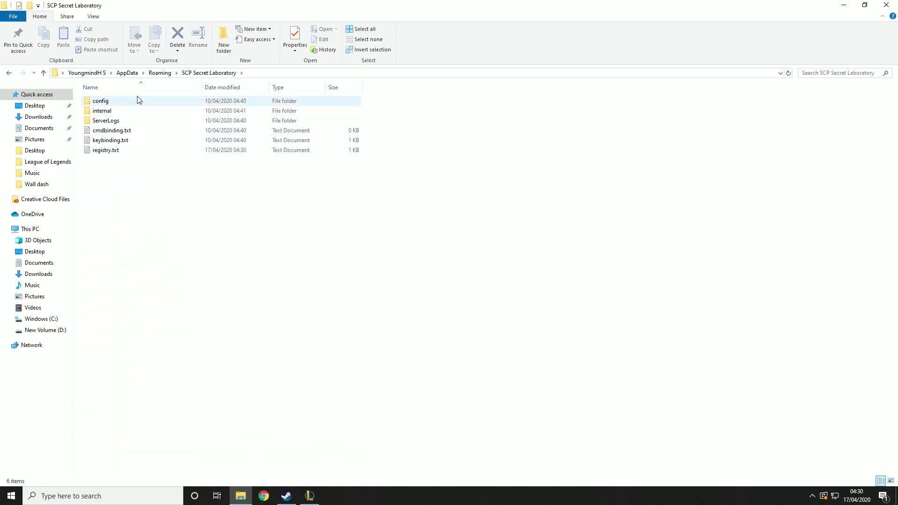
pyautogui.doubleClick(137, 100)
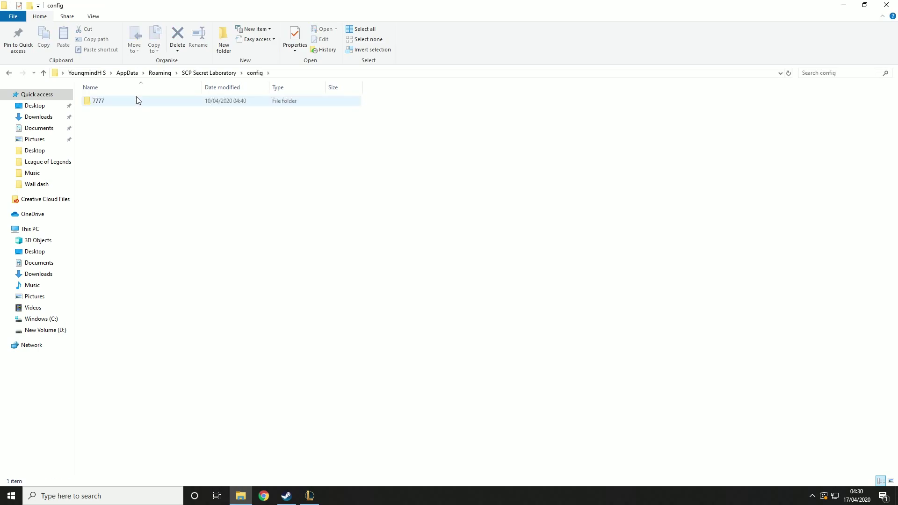
pyautogui.doubleClick(130, 102)
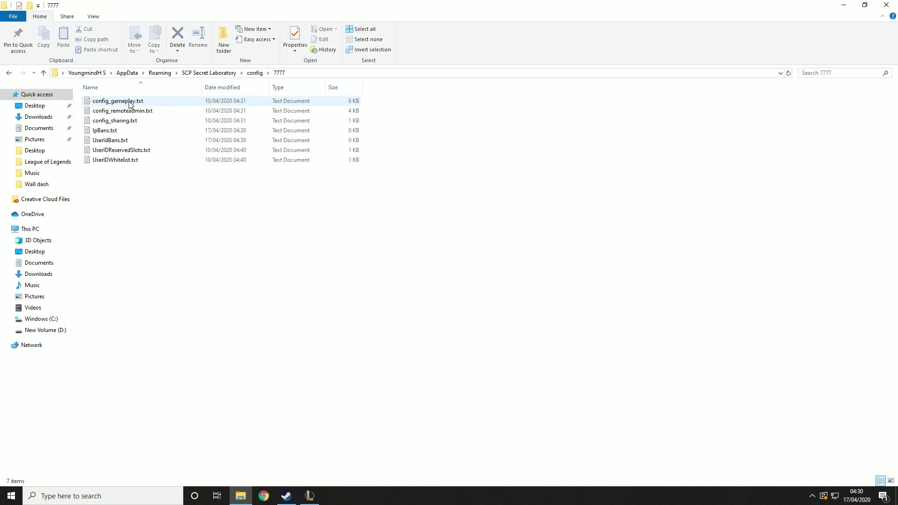
# In config_gameplay.txt, replace server_name 'My Server Name' with a custom name and select max_players 20
pyautogui.doubleClick(130, 102)
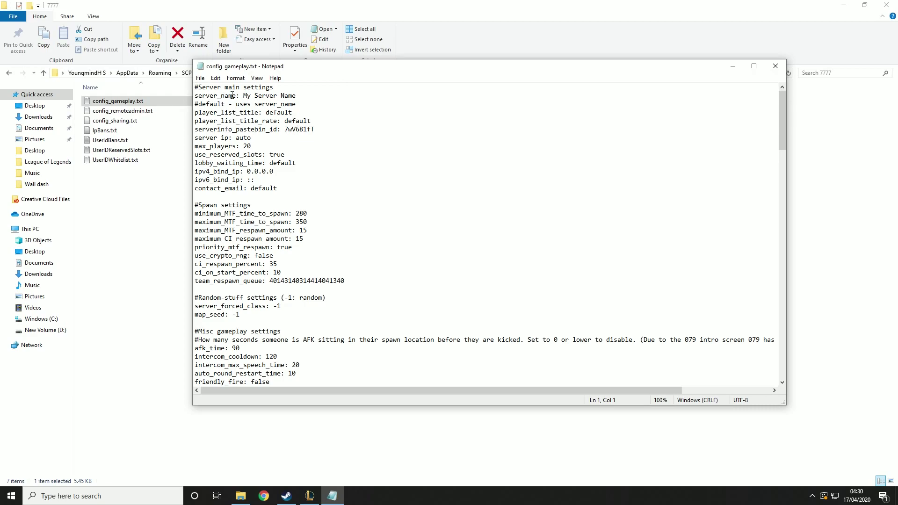
pyautogui.moveTo(244, 95); pyautogui.dragTo(297, 93)
pyautogui.write('YoungmindHS')
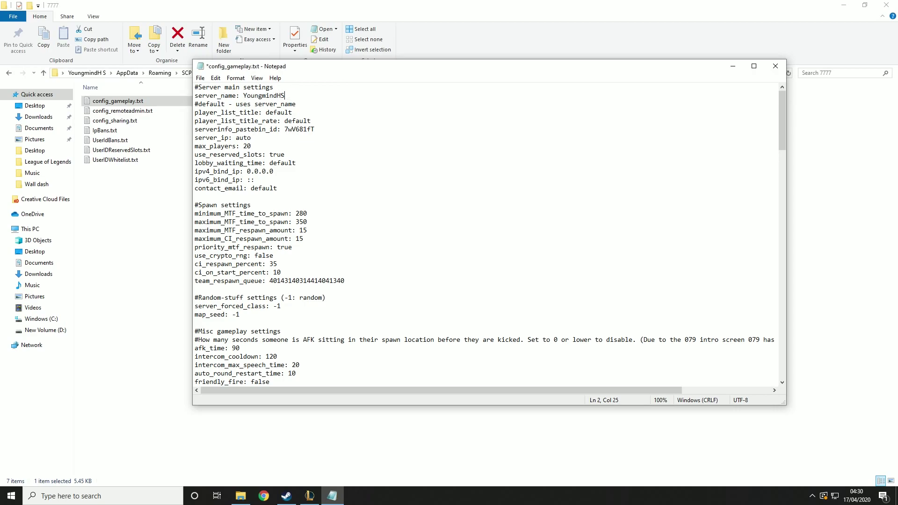
pyautogui.write('_Server')
pyautogui.scroll(-1, 295, 133)
pyautogui.scroll(1, 287, 139)
pyautogui.doubleClick(244, 145)
pyautogui.press('Right')
# Open Command Prompt from Windows search
pyautogui.click(92, 500)
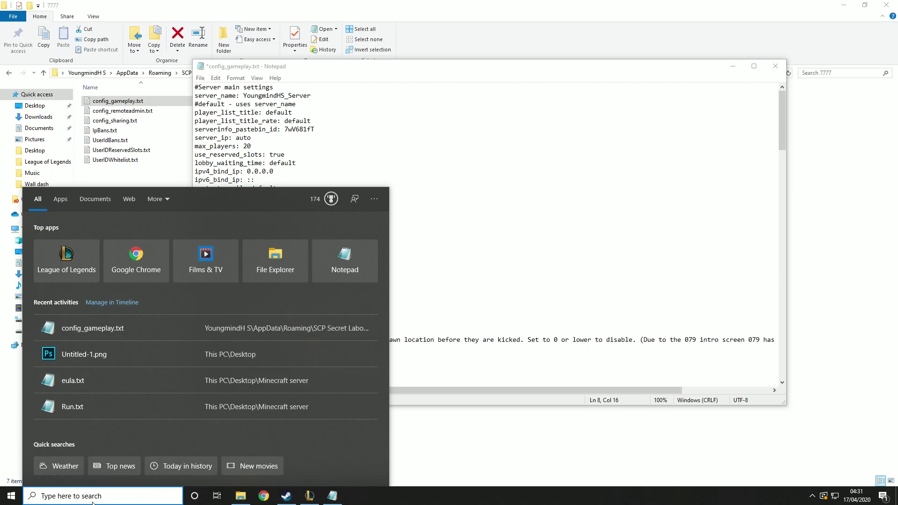
pyautogui.write('ipco')
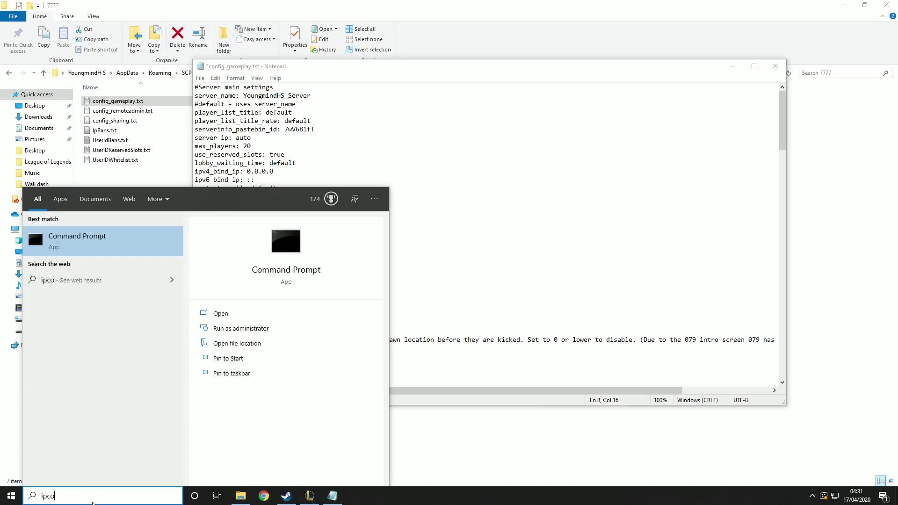
pyautogui.press('Return')
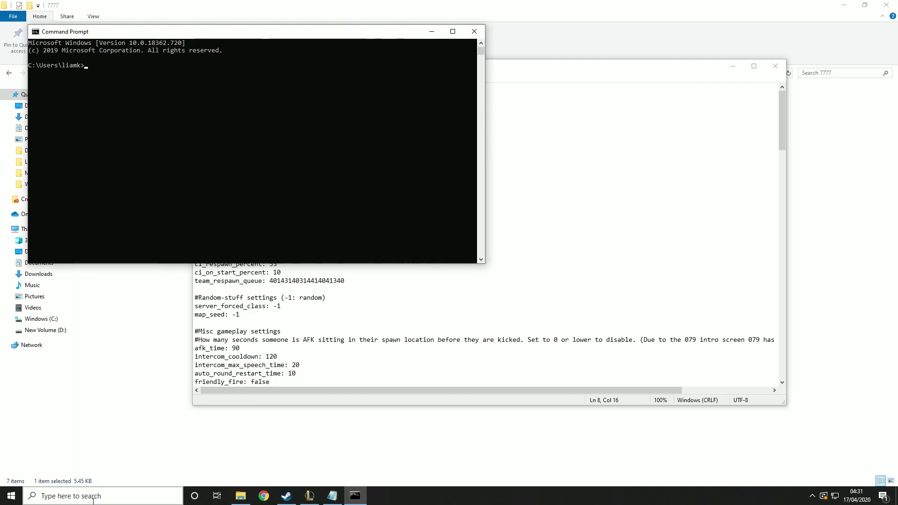
pyautogui.click(52, 492)
pyautogui.write('cmd')
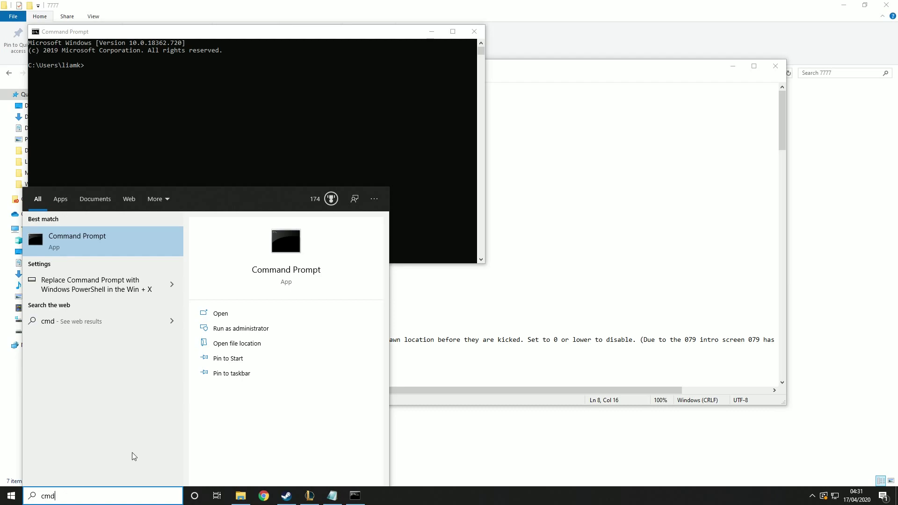
pyautogui.click(238, 111)
# Run ipconfig and copy the IPv4 Address value
pyautogui.click(123, 73)
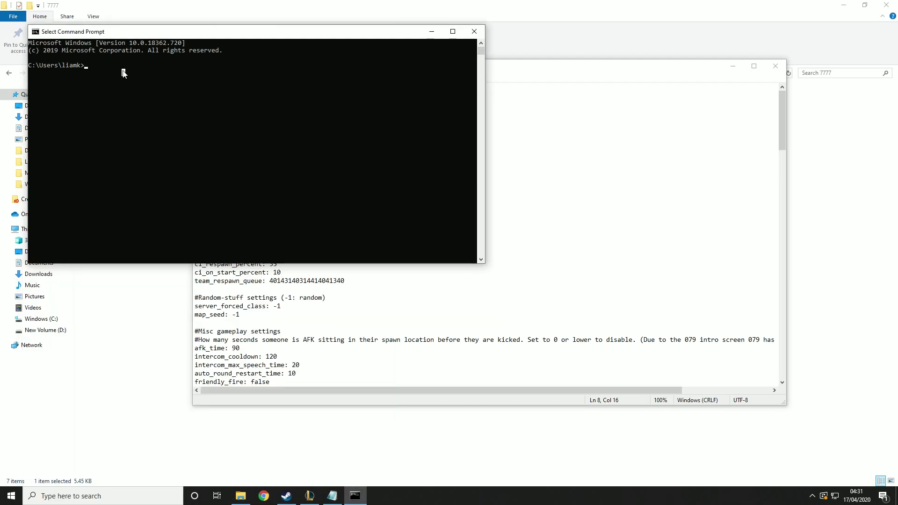
pyautogui.write('ipconfig')
pyautogui.press('Return')
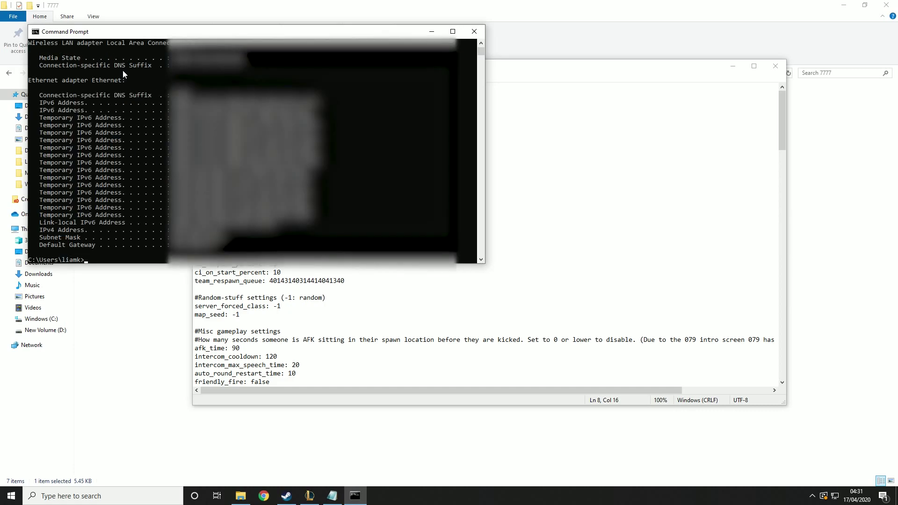
pyautogui.moveTo(173, 230); pyautogui.dragTo(222, 230)
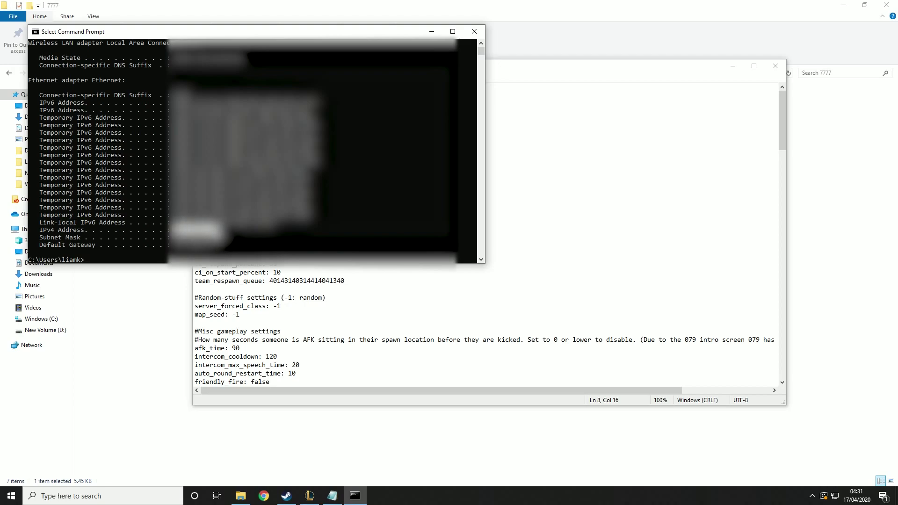
pyautogui.press('Return')
pyautogui.press('Return')
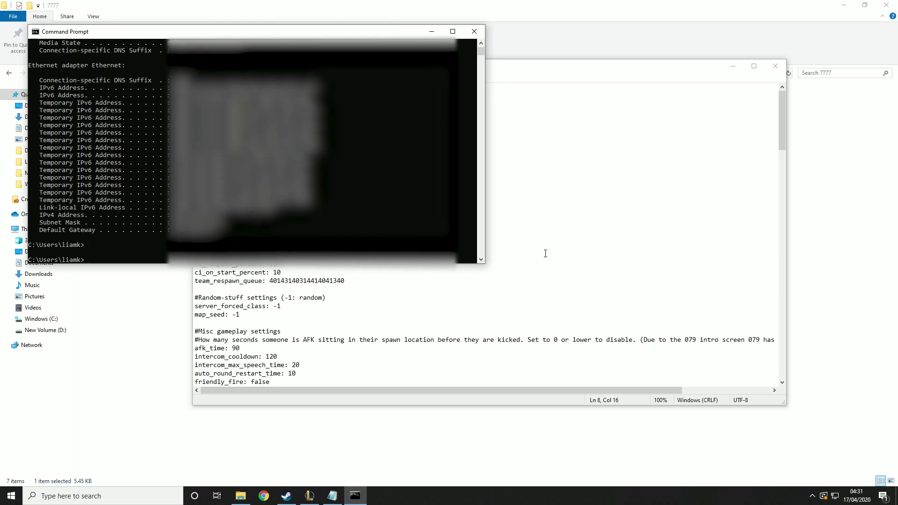
# Review the settings in config_gameplay.txt and save the file with Ctrl+S
pyautogui.click(543, 253)
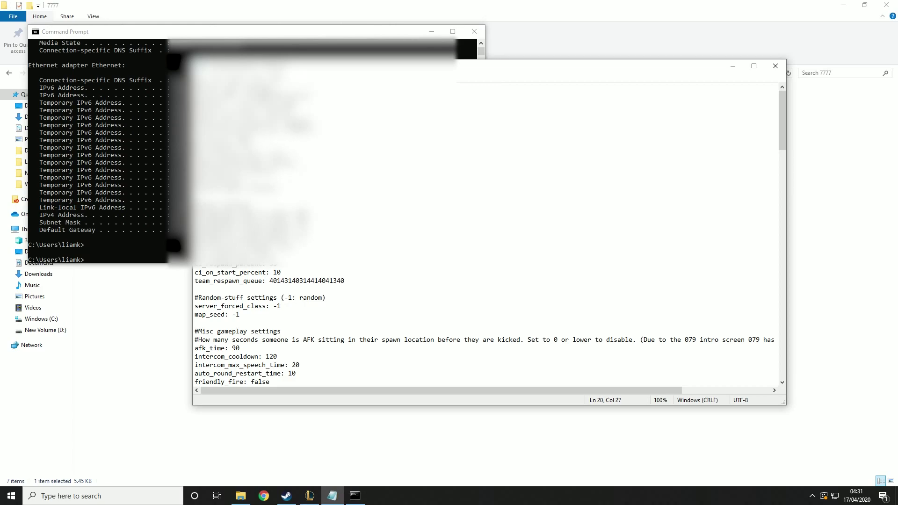
pyautogui.click(241, 138)
pyautogui.scroll(-1, 488, 234)
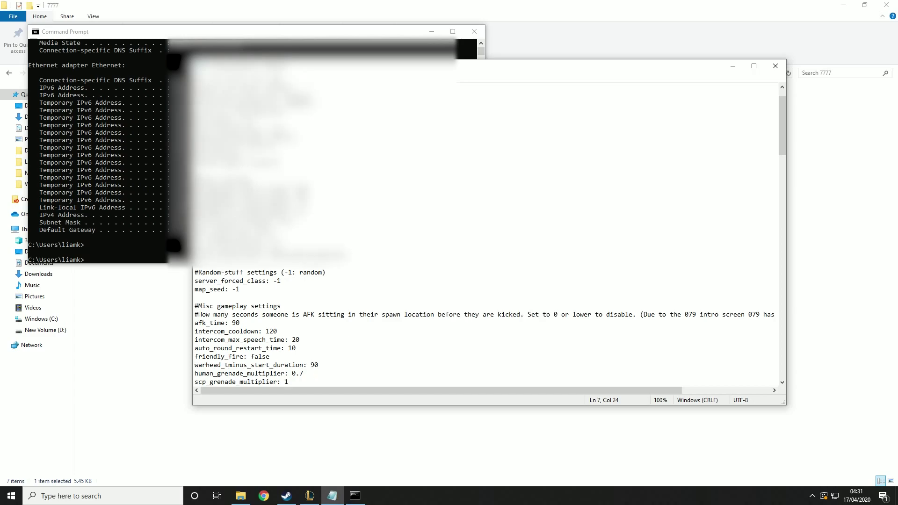
pyautogui.scroll(-12, 489, 234)
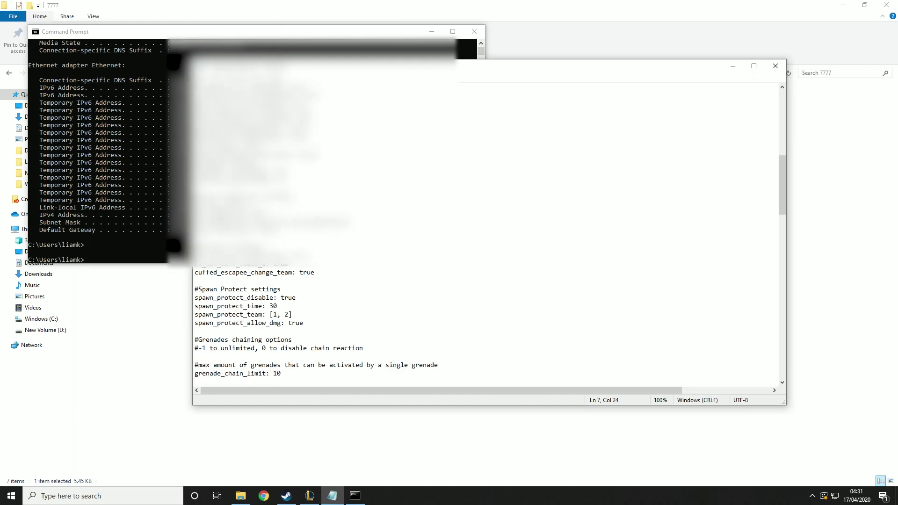
pyautogui.scroll(-12, 488, 234)
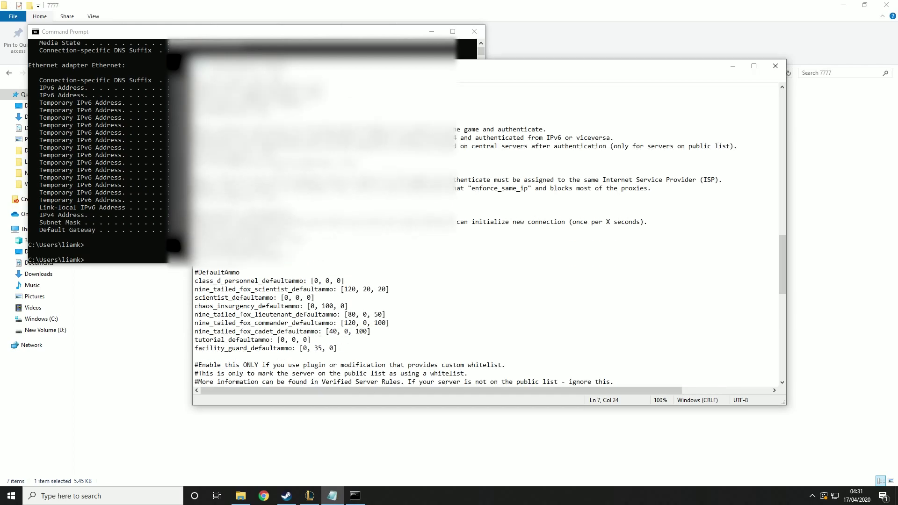
pyautogui.scroll(-5, 489, 234)
pyautogui.moveTo(782, 296); pyautogui.dragTo(780, 145)
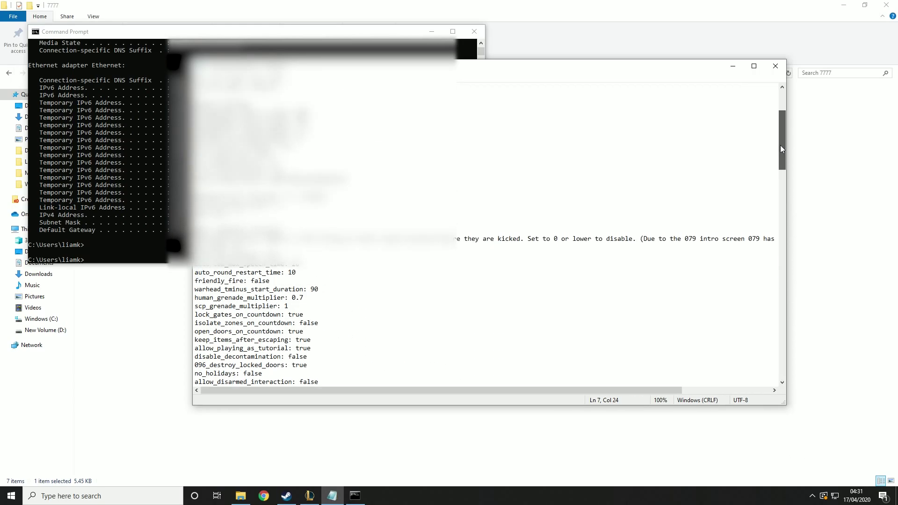
pyautogui.scroll(4, 720, 148)
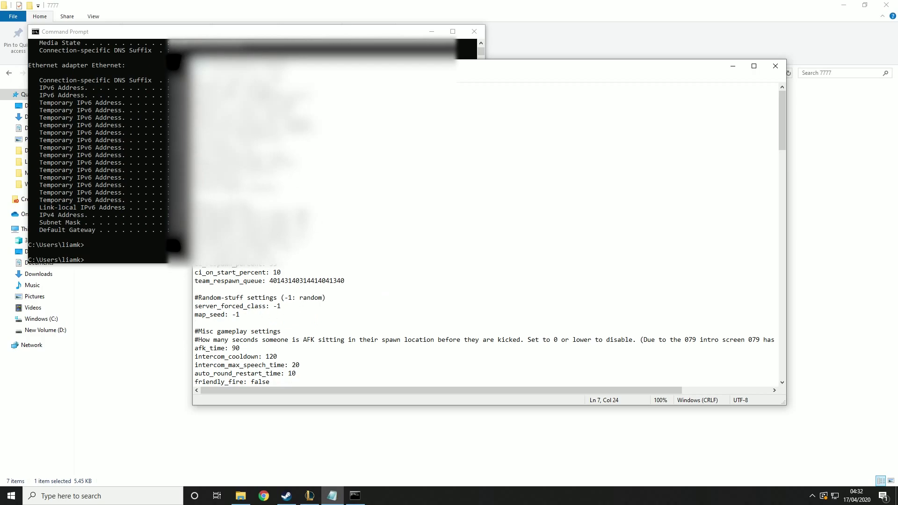
pyautogui.moveTo(195, 112); pyautogui.dragTo(299, 121)
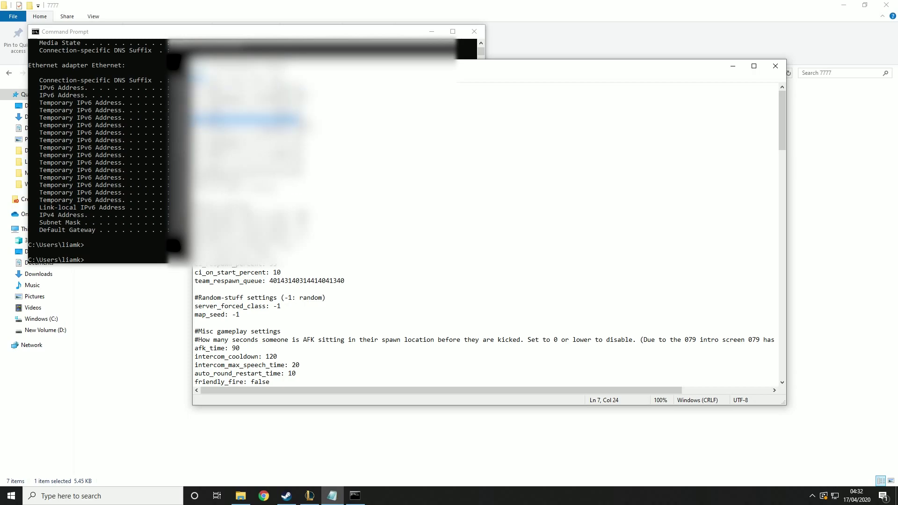
pyautogui.hotkey('ctrl', 's')
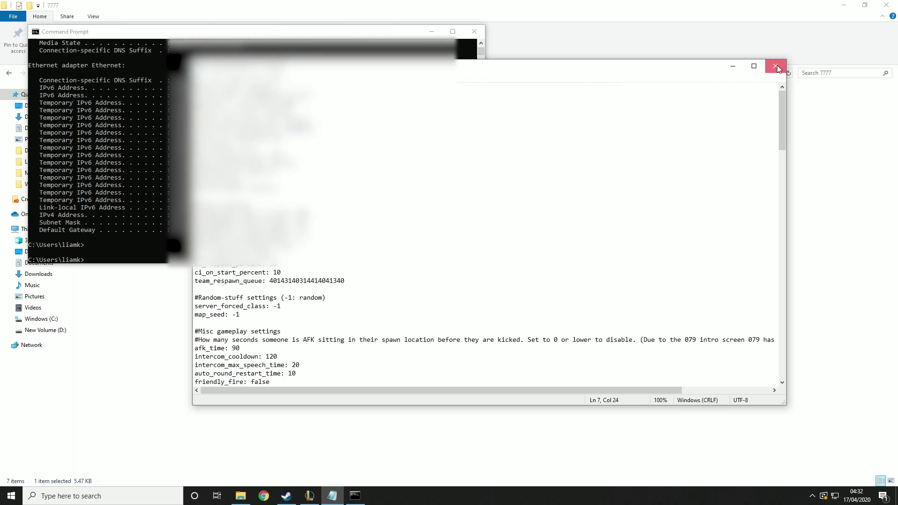
# Close Notepad and open a new Command Prompt
pyautogui.click(776, 66)
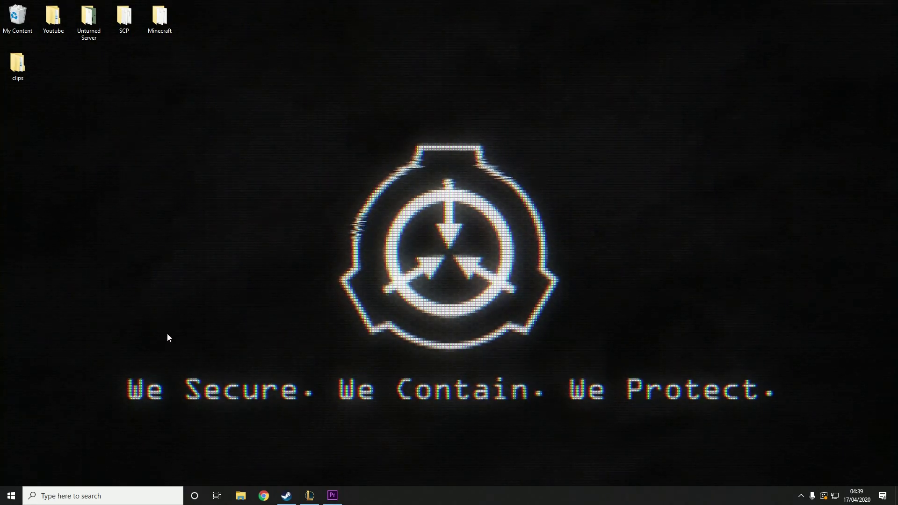
pyautogui.click(89, 495)
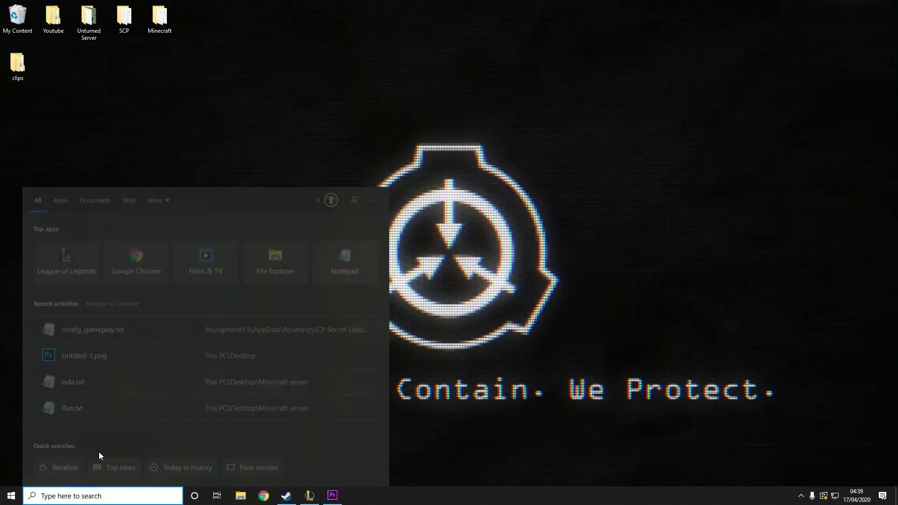
pyautogui.write('cmd')
pyautogui.press('Return')
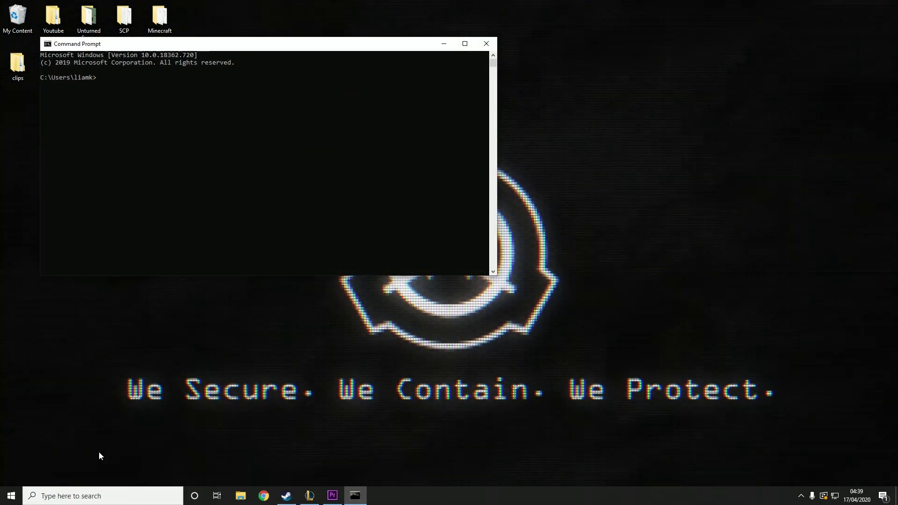
# Run ipconfig and copy the Default Gateway address
pyautogui.write('ipconfig')
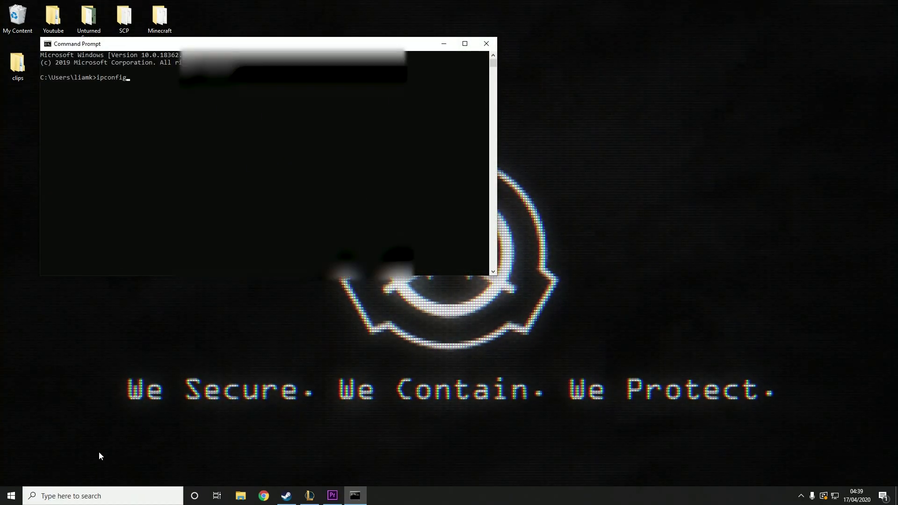
pyautogui.press('Return')
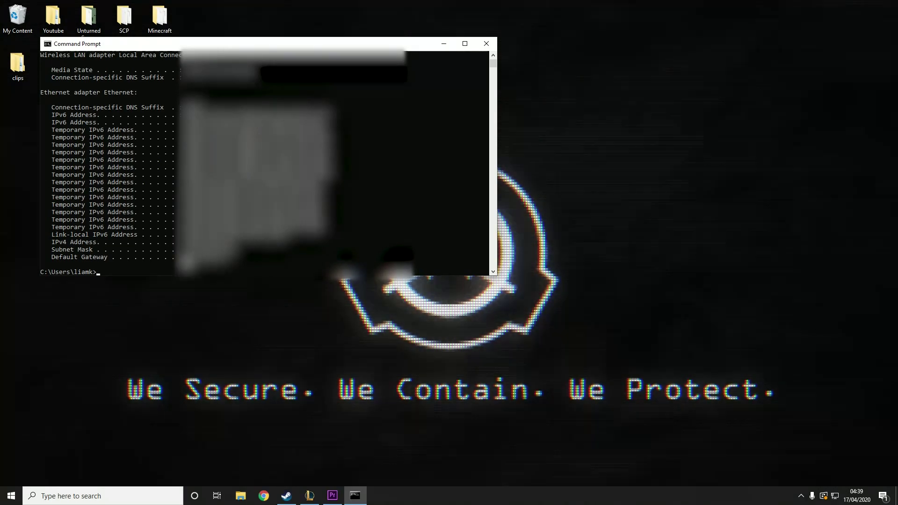
pyautogui.moveTo(183, 247); pyautogui.dragTo(241, 267)
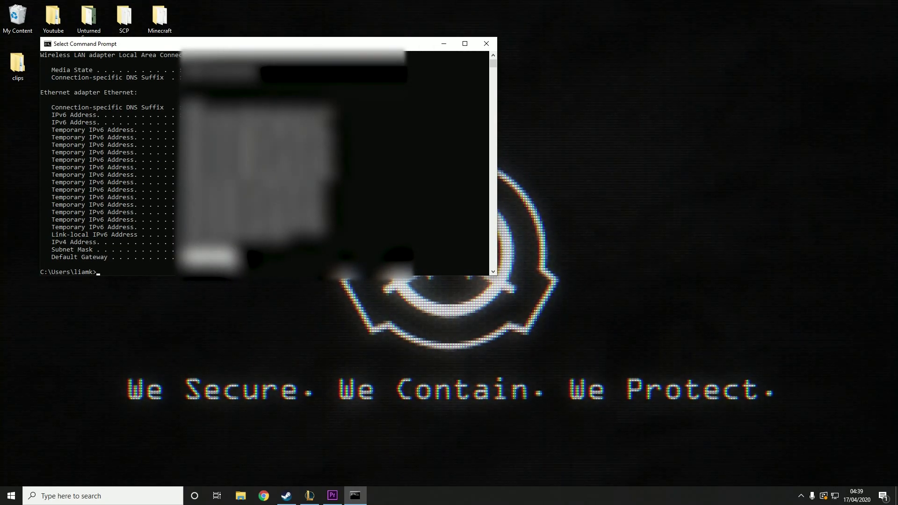
pyautogui.rightClick(239, 267)
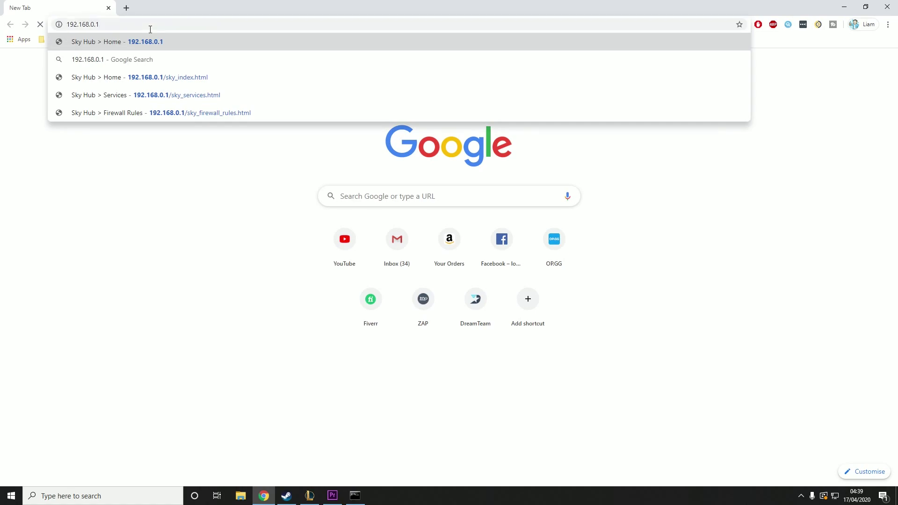
# Load the Sky Hub admin at 192.168.0.1 and go to Security > Services
pyautogui.press('Return')
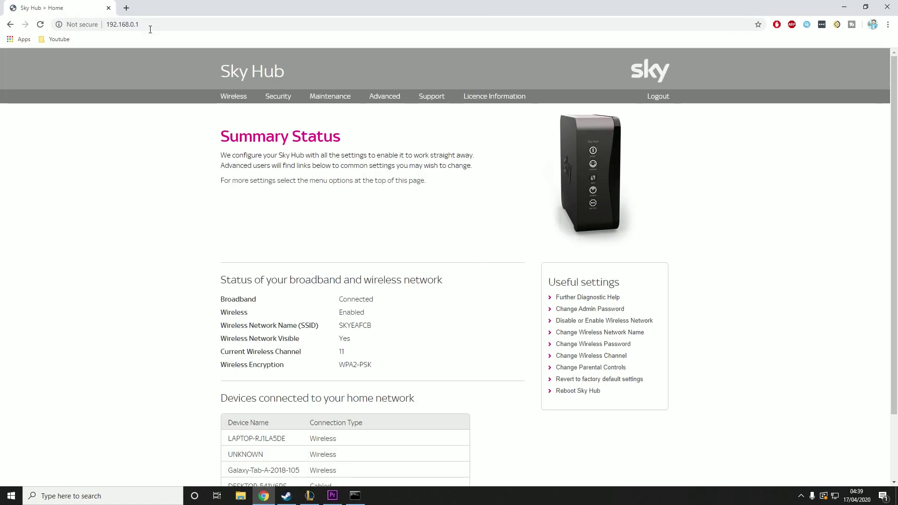
pyautogui.click(340, 94)
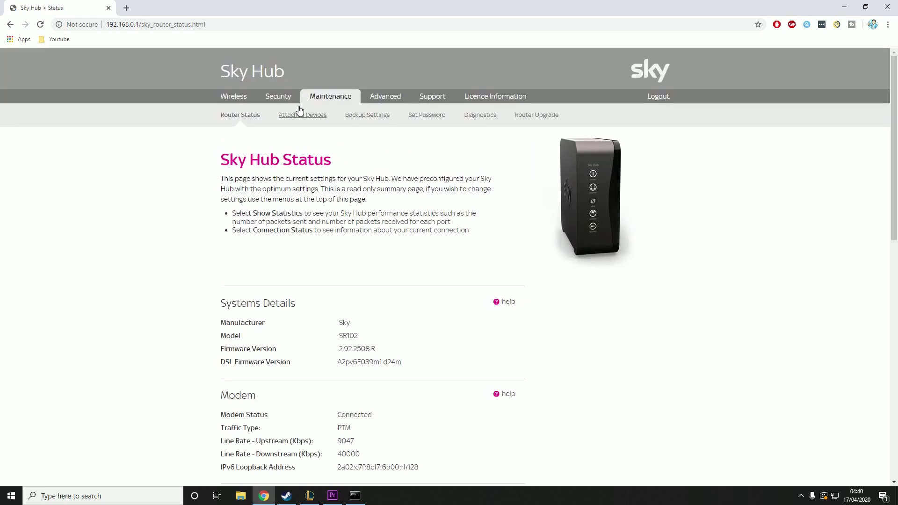
pyautogui.click(295, 101)
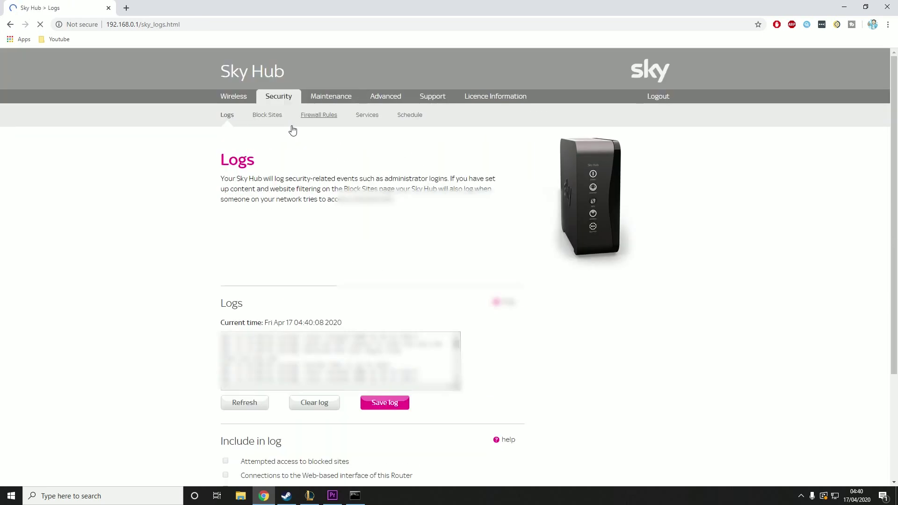
pyautogui.click(360, 117)
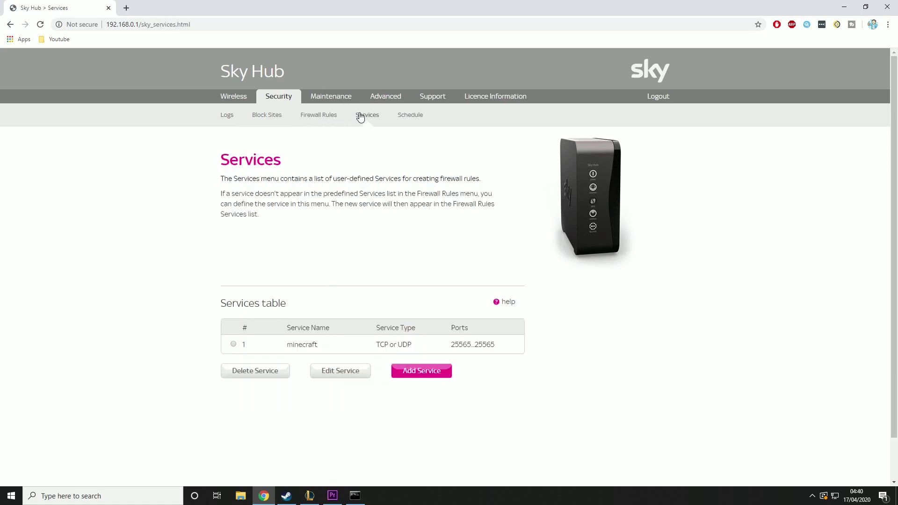
# Add a service named SCP, type TCP/UDP, start and finish port 7777, and apply
pyautogui.click(409, 372)
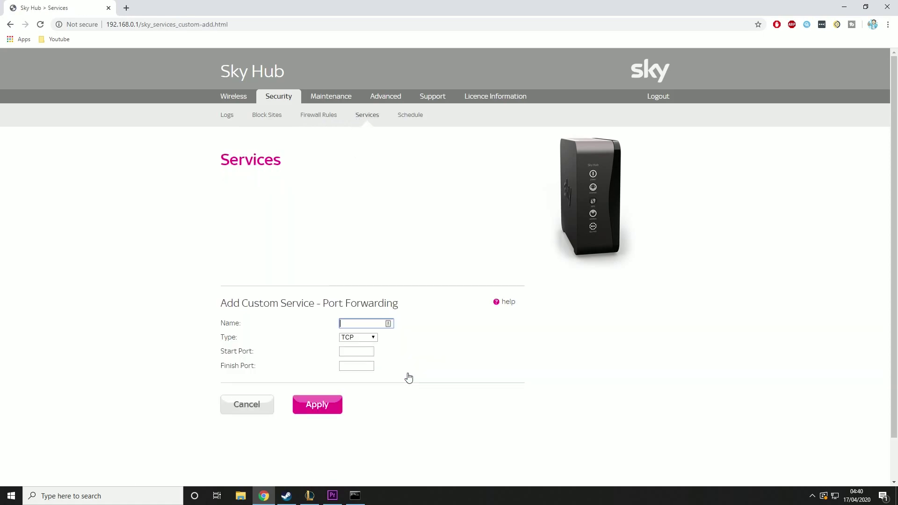
pyautogui.scroll(-1, 383, 318)
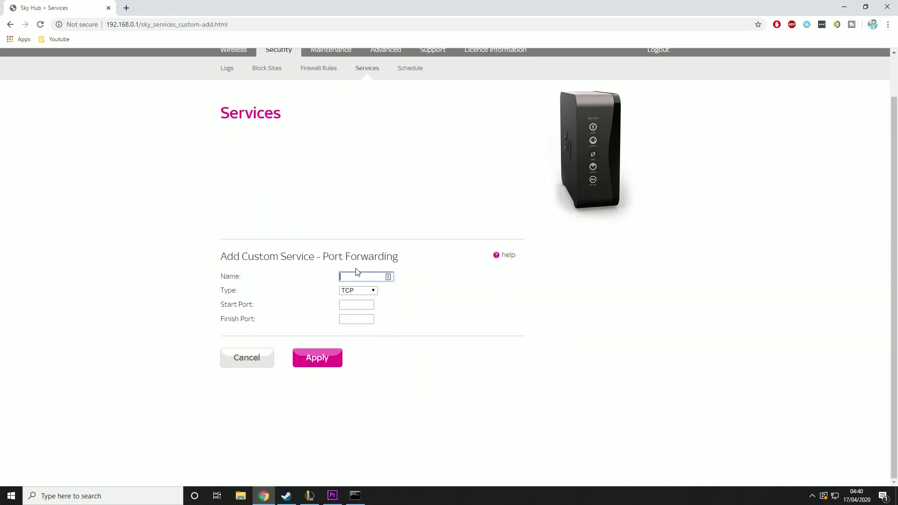
pyautogui.write('SCP')
pyautogui.click(371, 291)
pyautogui.click(356, 315)
pyautogui.click(349, 303)
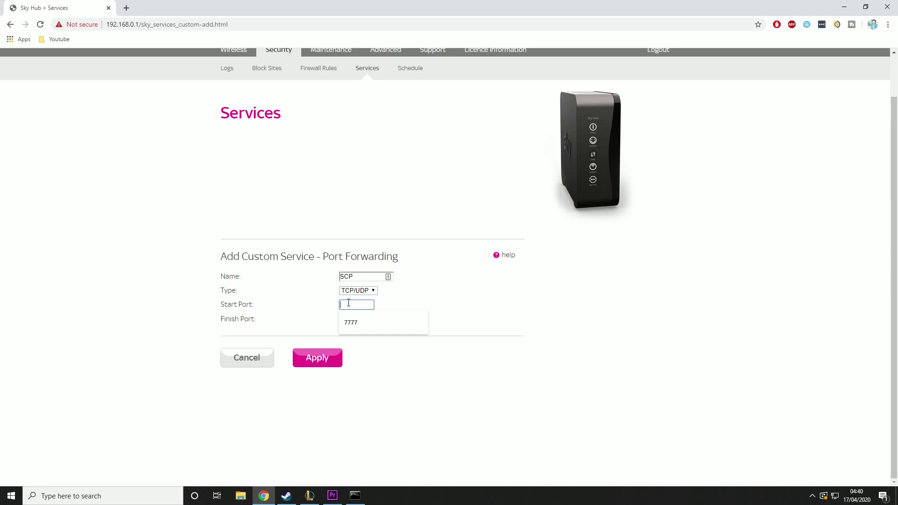
pyautogui.click(351, 322)
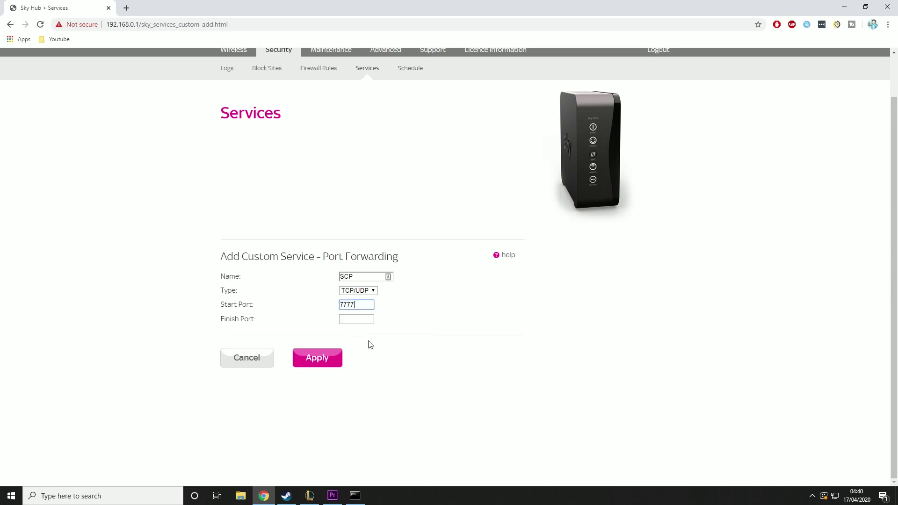
pyautogui.click(351, 320)
pyautogui.write('777')
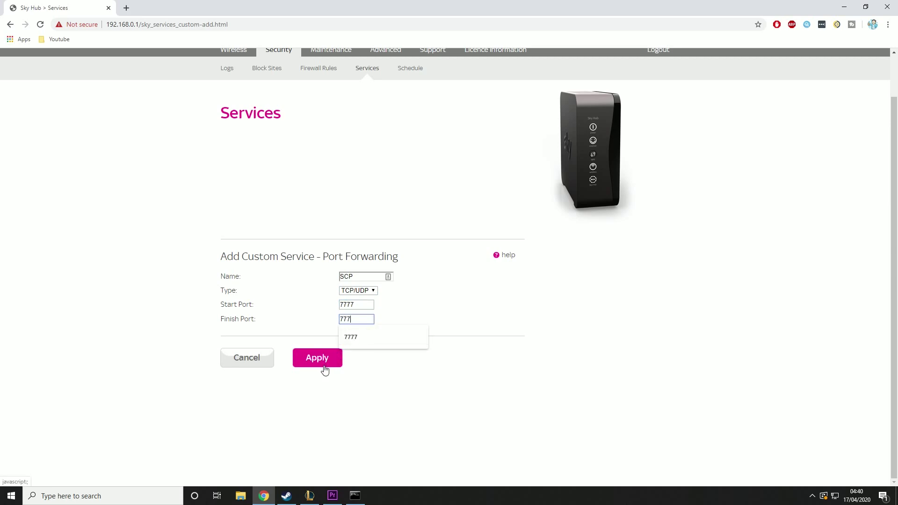
pyautogui.write('7')
pyautogui.click(322, 367)
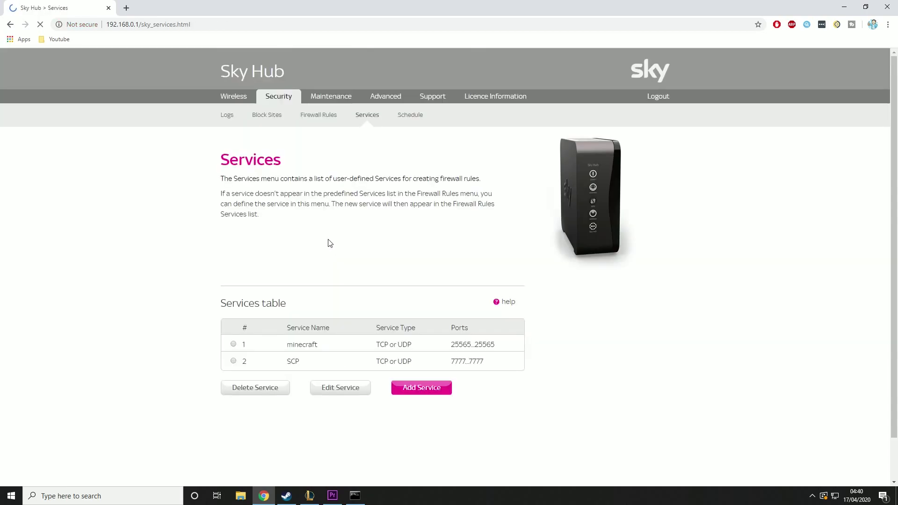
# Start a new inbound firewall rule using the SCP (TCP/UDP 7777:7777) service
pyautogui.click(334, 123)
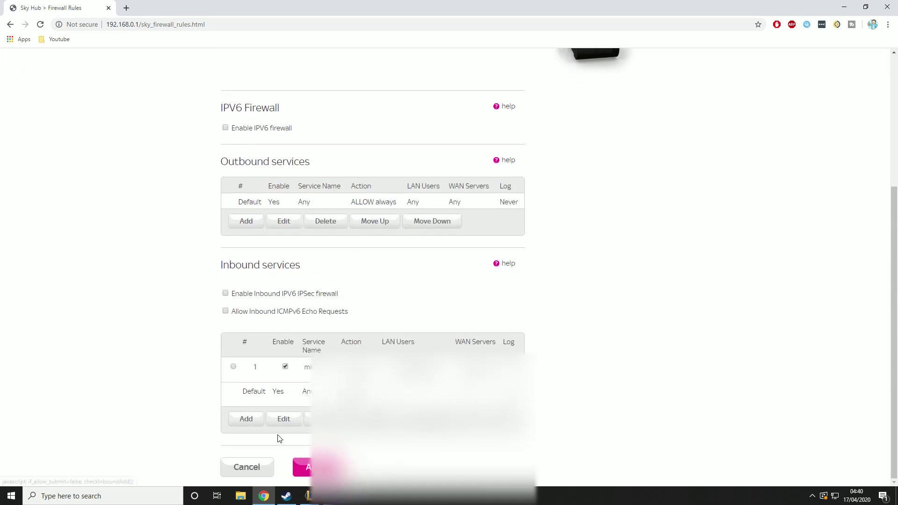
pyautogui.click(247, 421)
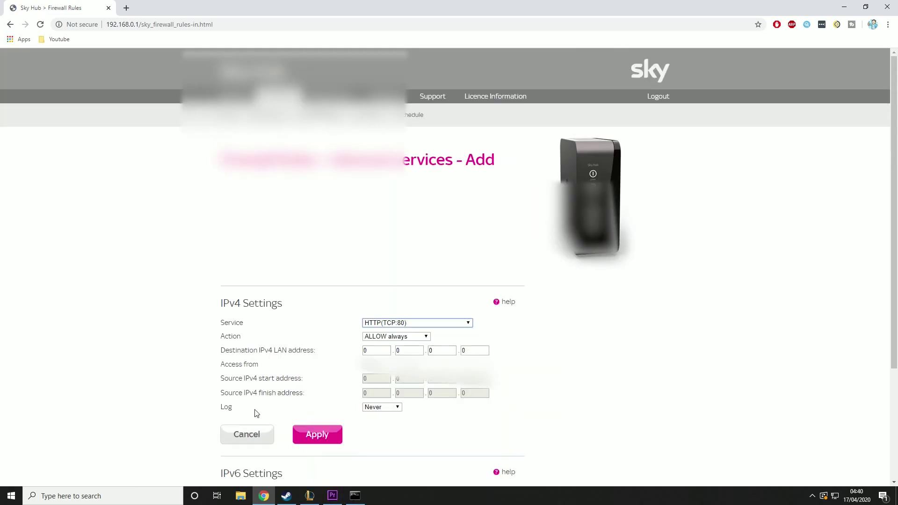
pyautogui.scroll(-3, 226, 412)
pyautogui.click(413, 169)
pyautogui.click(414, 173)
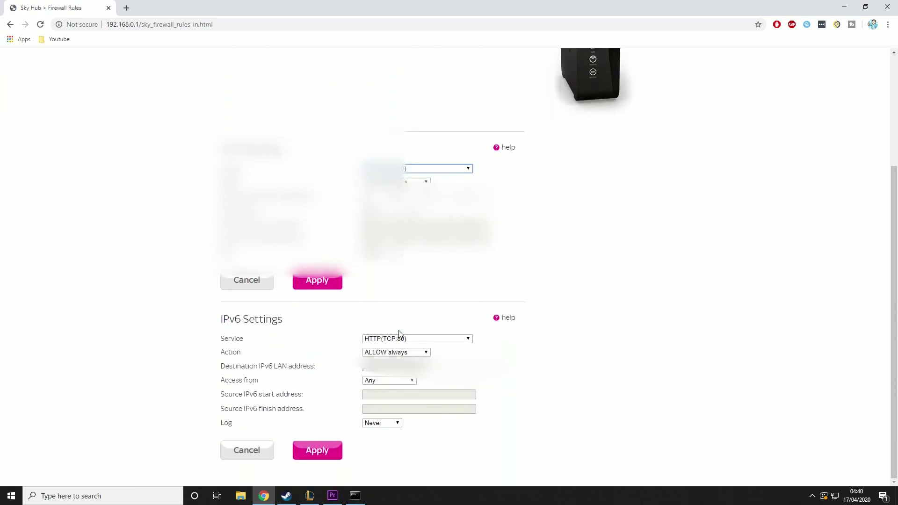
pyautogui.click(421, 174)
pyautogui.scroll(-5, 412, 215)
pyautogui.scroll(-1, 414, 216)
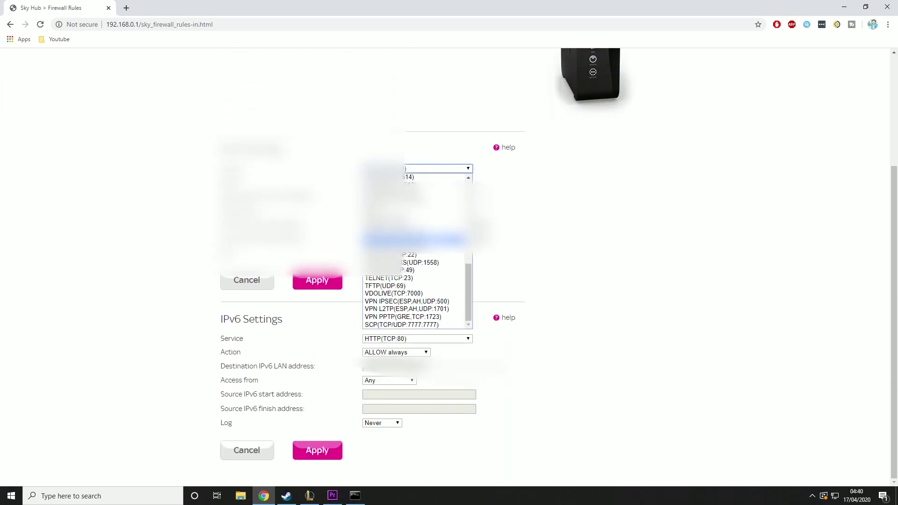
pyautogui.click(428, 325)
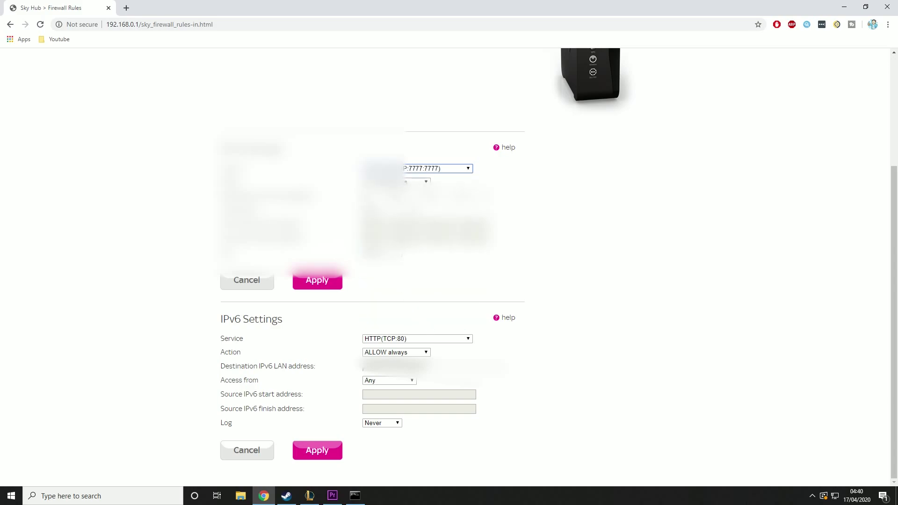
# Set the rule's destination address from the ipconfig output and apply the SCP rule
pyautogui.click(377, 195)
pyautogui.click(355, 496)
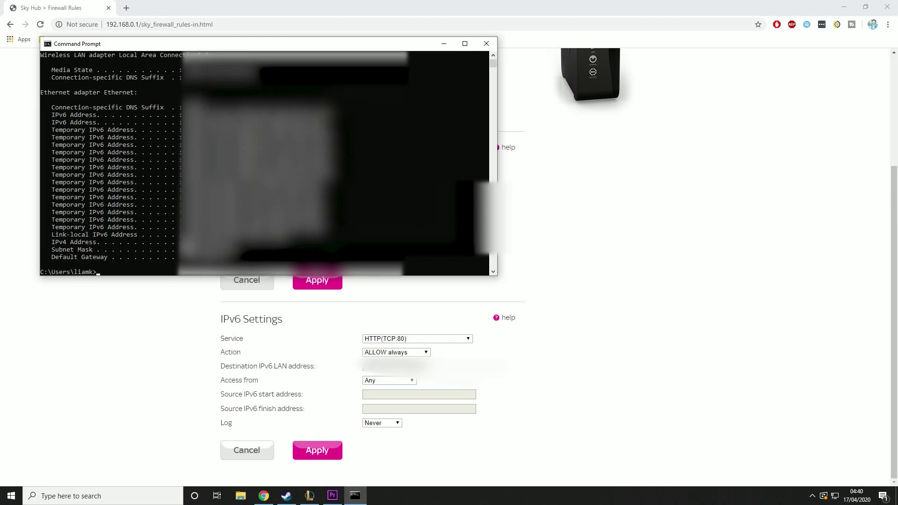
pyautogui.click(602, 256)
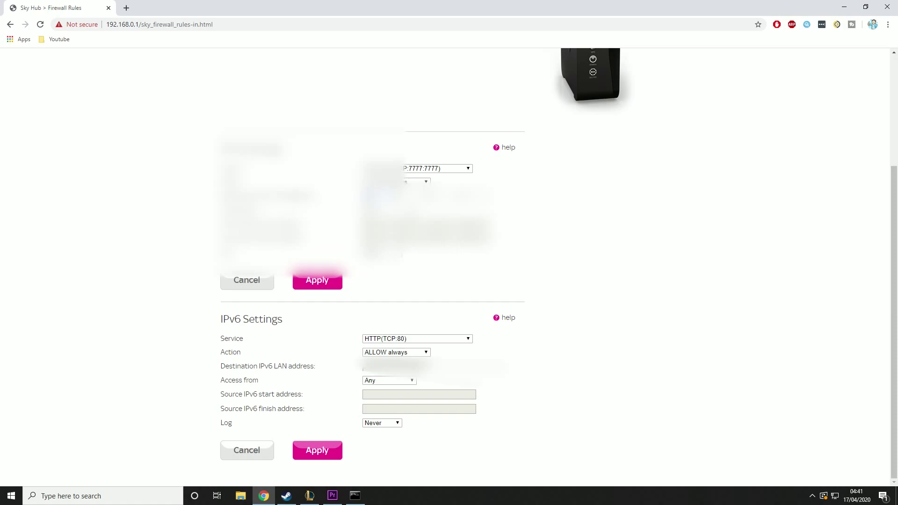
pyautogui.click(355, 495)
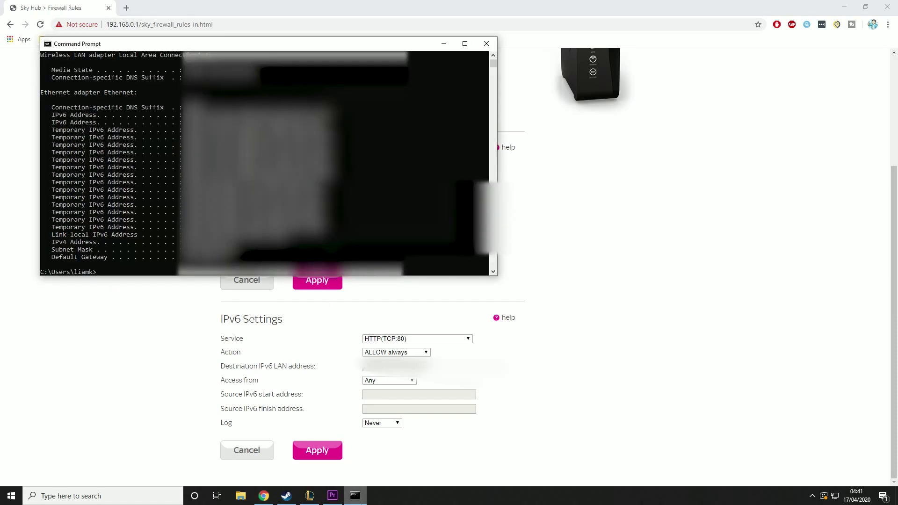
pyautogui.hotkey('alt', 'Tab')
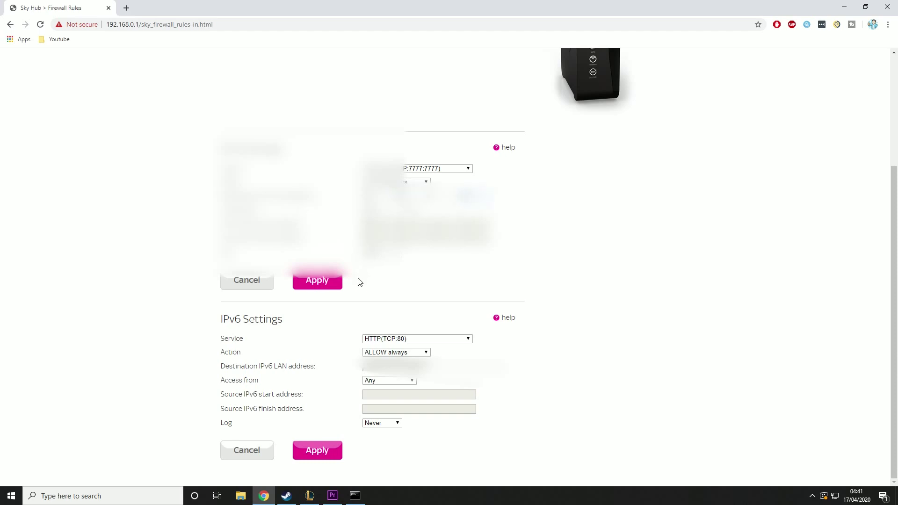
pyautogui.click(324, 290)
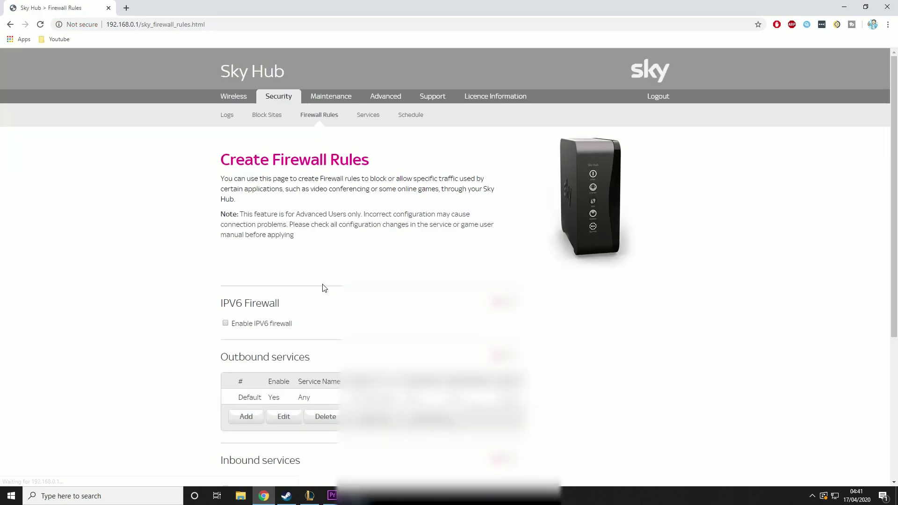
pyautogui.scroll(-5, 323, 284)
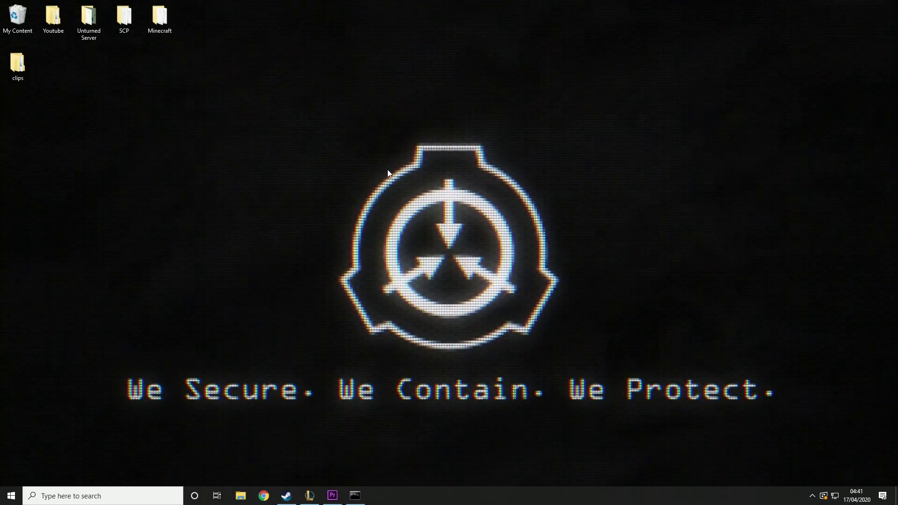
# Relaunch the SCP: Secret Laboratory Dedicated Server from its library page on port 7777
pyautogui.click(288, 495)
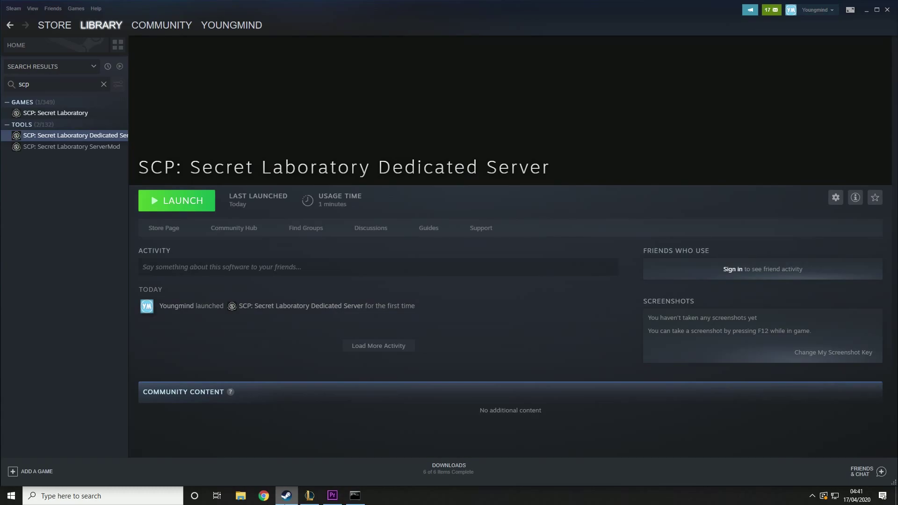
pyautogui.click(287, 495)
pyautogui.click(286, 495)
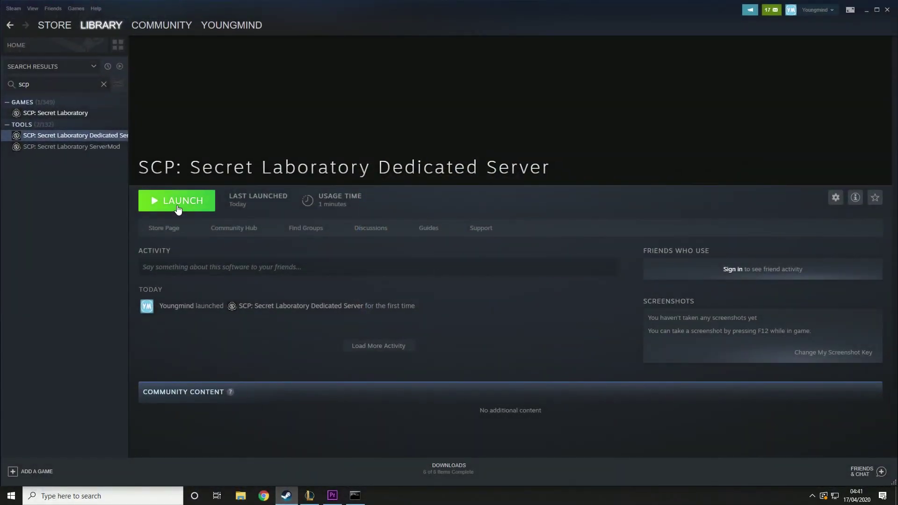
pyautogui.click(200, 201)
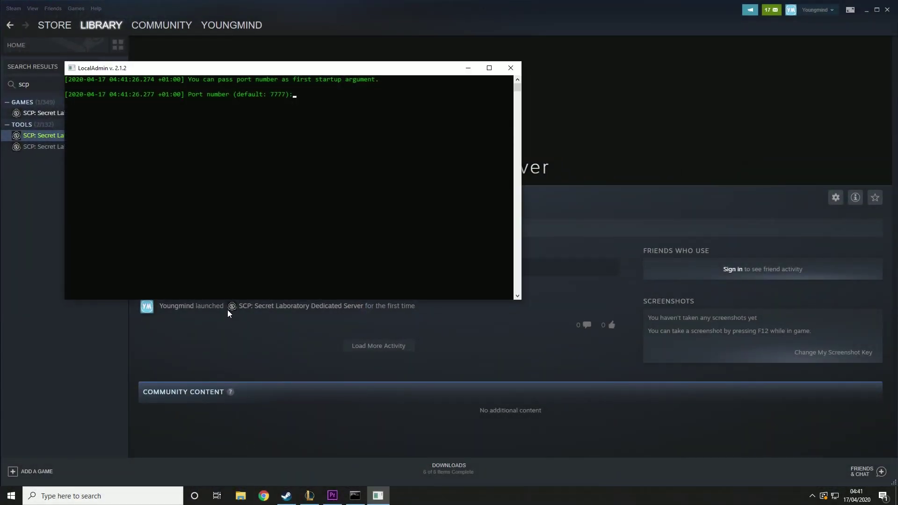
pyautogui.write('7777')
pyautogui.press('Return')
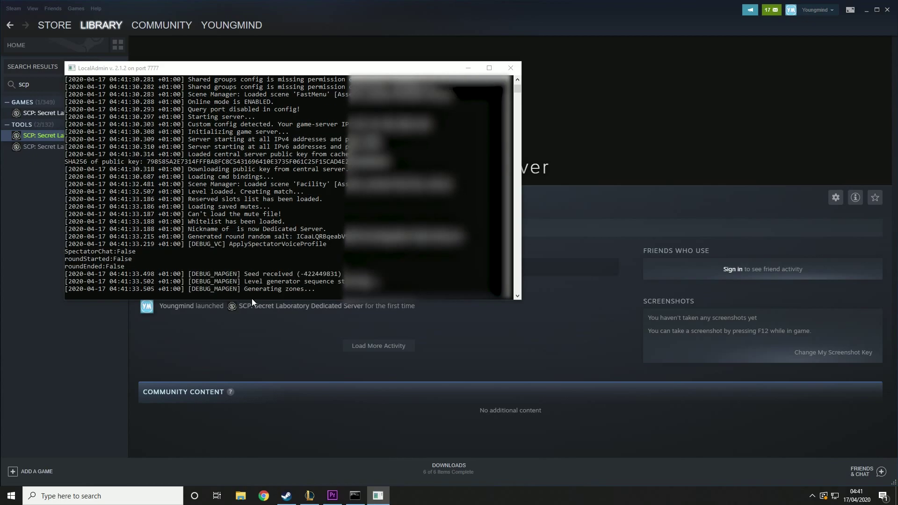
pyautogui.click(104, 338)
# Launch SCP: Secret Laboratory from its game page and wait out the unresponsive window until the main menu loads
pyautogui.click(70, 114)
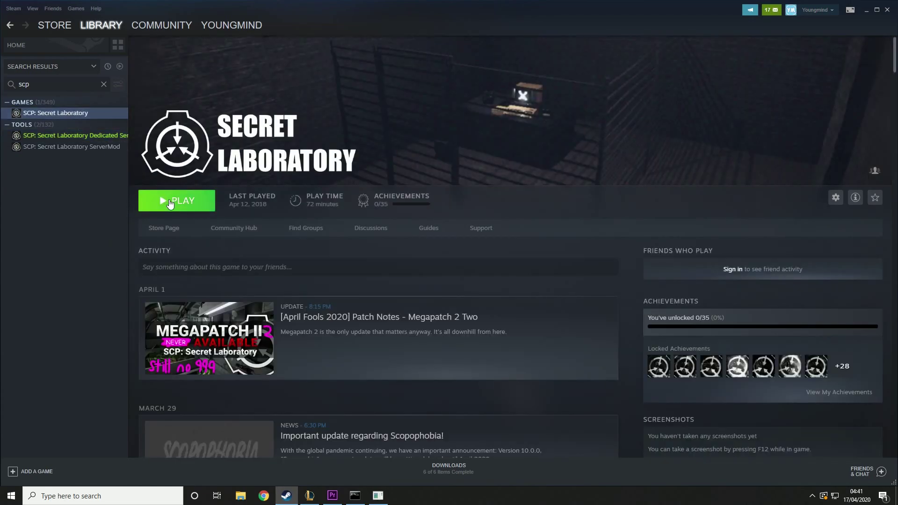
pyautogui.click(170, 202)
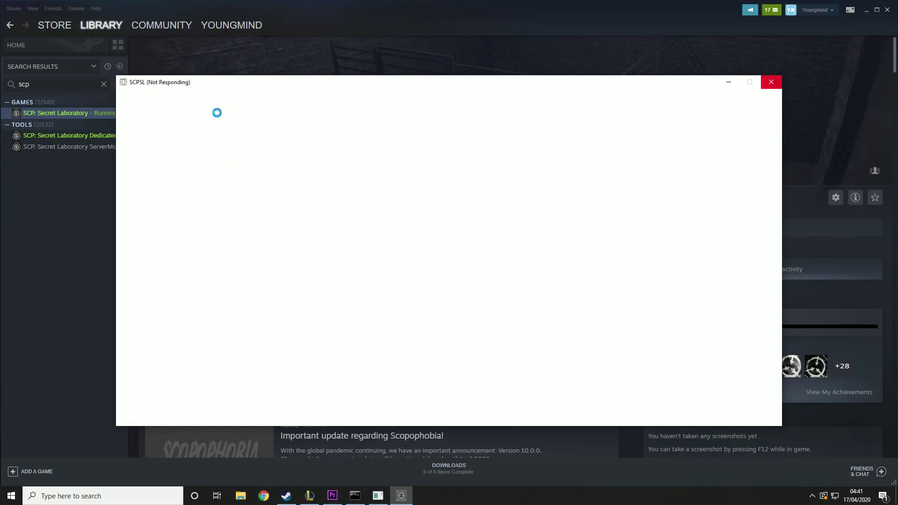
pyautogui.moveTo(195, 86); pyautogui.dragTo(205, 65)
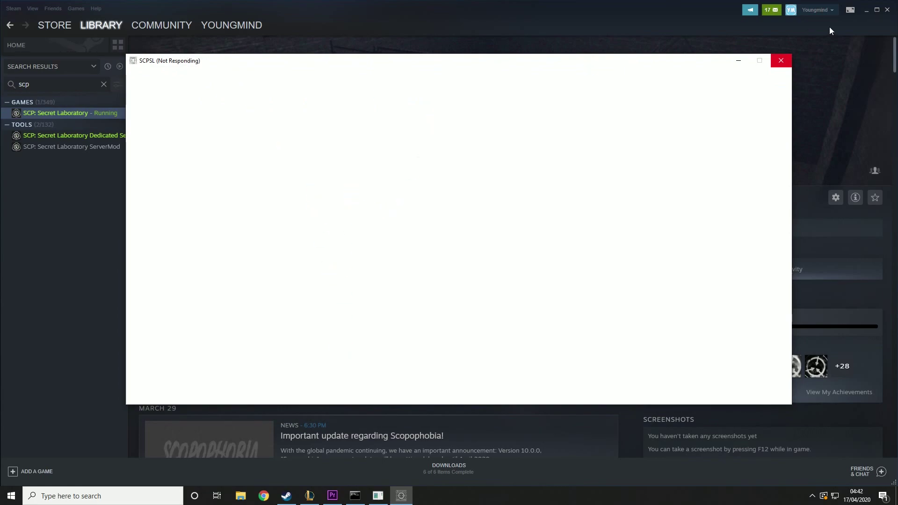
pyautogui.click(781, 62)
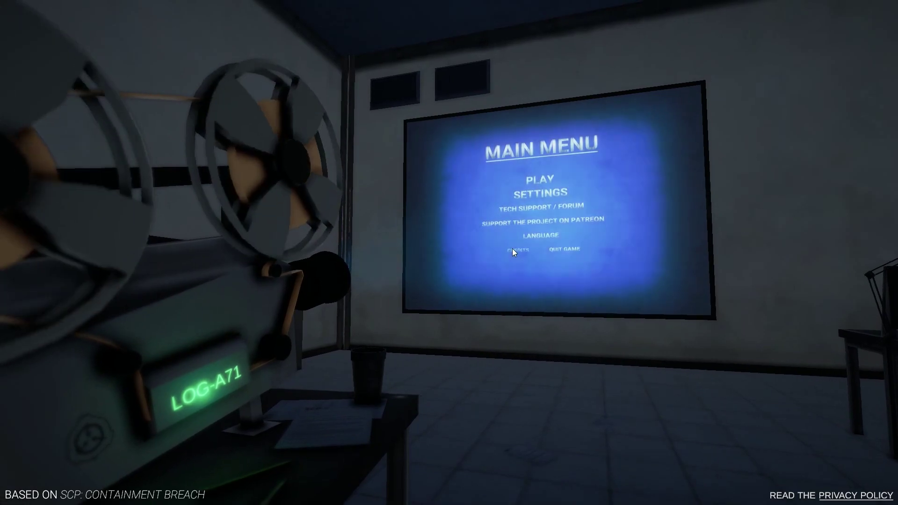
# Go to Play > Join Game > Direct Connect and enter 'localhost' as the IP address
pyautogui.click(532, 176)
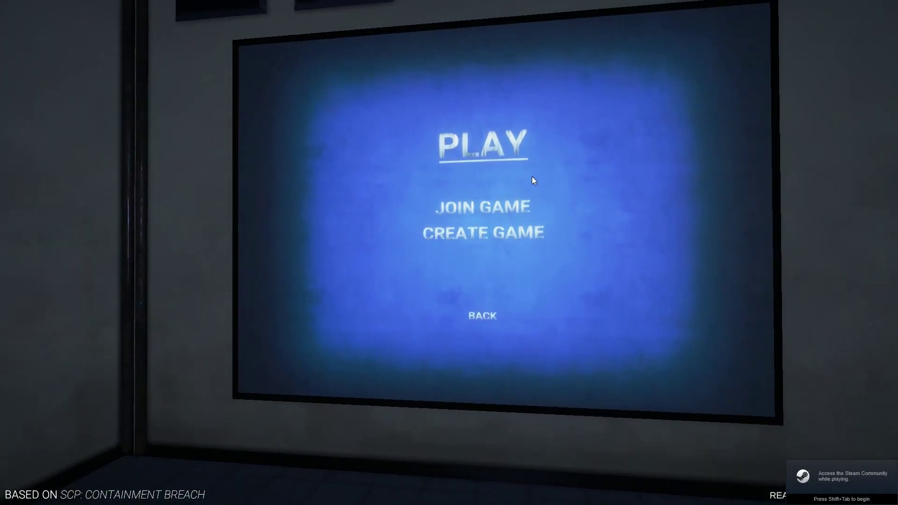
pyautogui.click(476, 226)
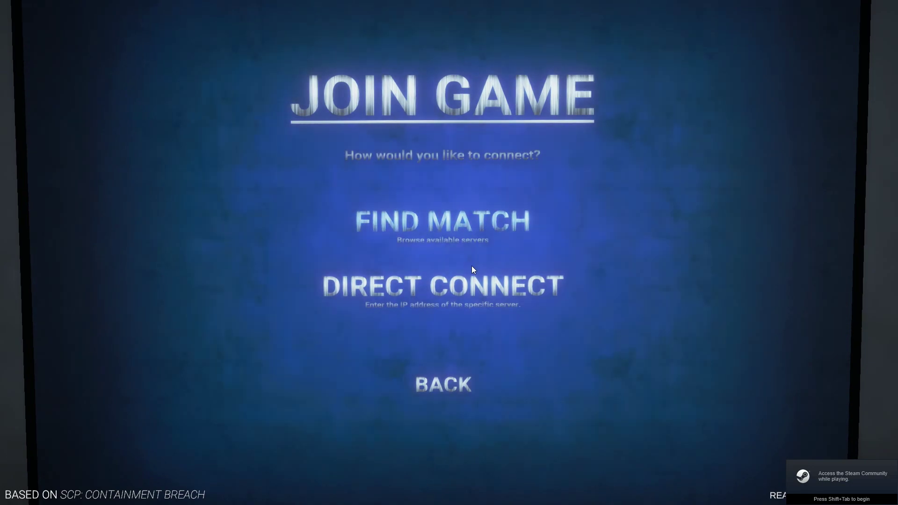
pyautogui.click(476, 286)
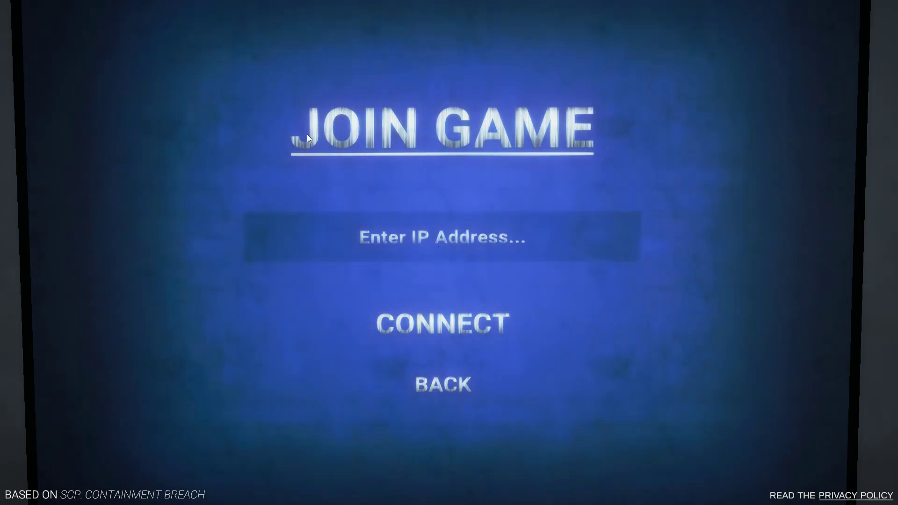
pyautogui.click(446, 219)
pyautogui.write('loc')
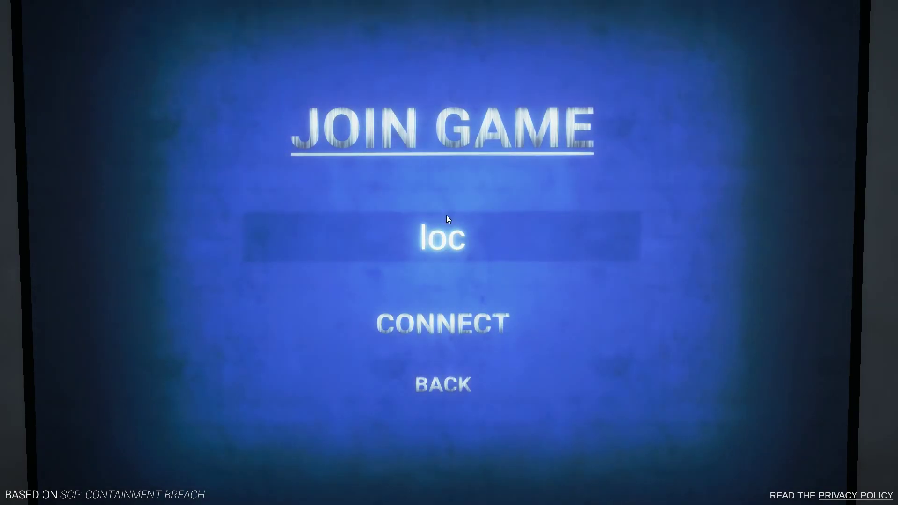
pyautogui.write('alhost')
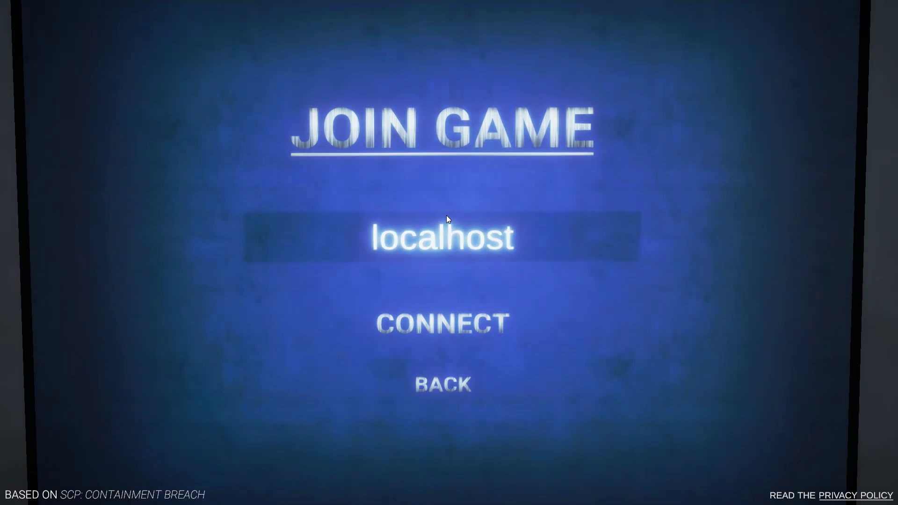
# Connect to the localhost server and let the level load to the Waiting for Players screen
pyautogui.click(475, 318)
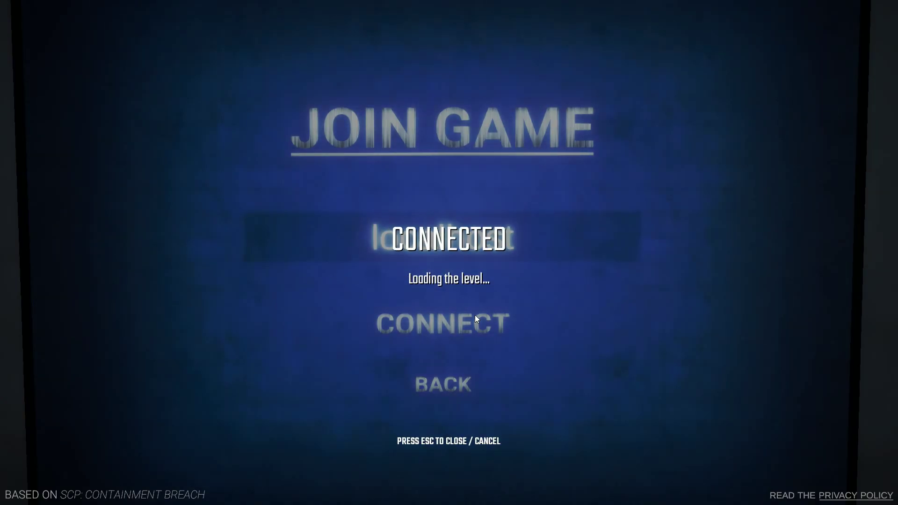